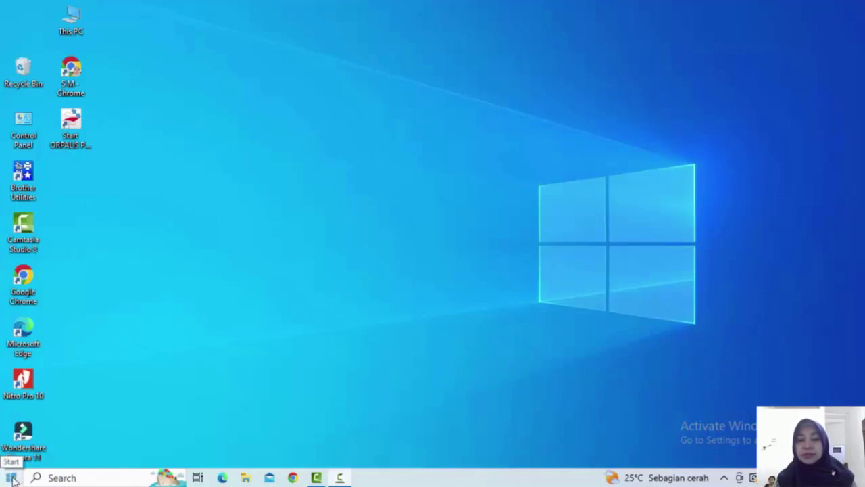
- Open Microsoft Access and dismiss the Office licence notice
{"action": "left_click", "coordinate": [12, 478]}
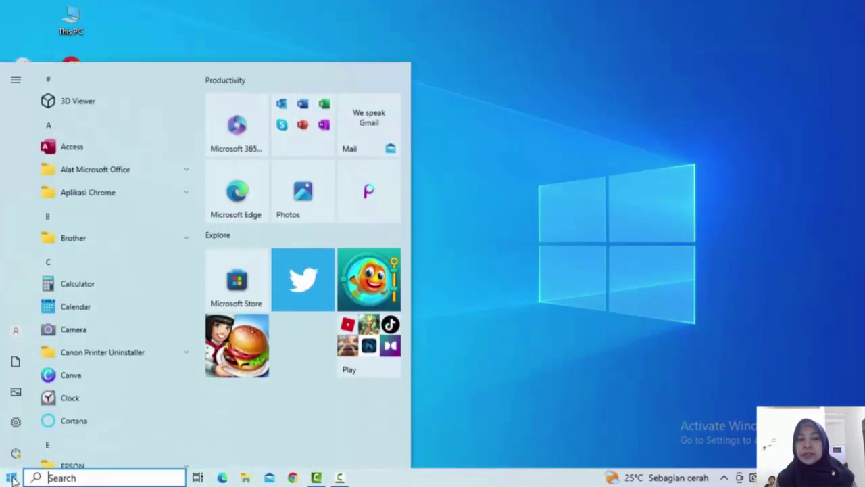
{"action": "left_click", "coordinate": [101, 154]}
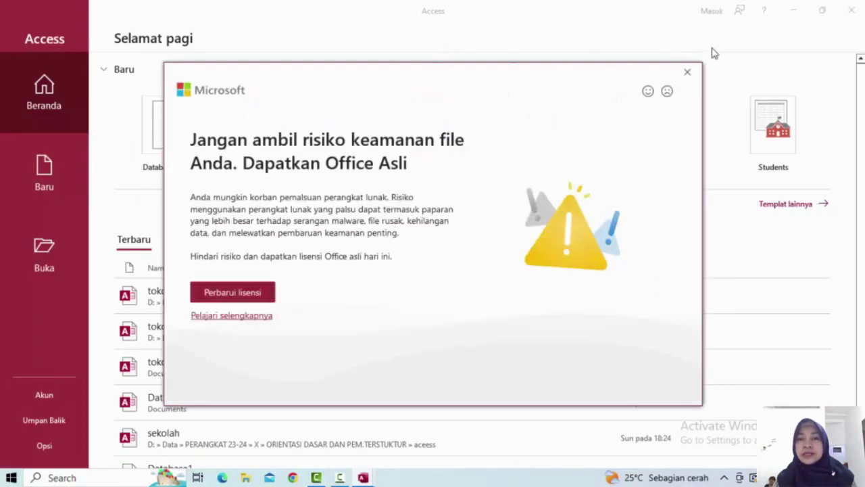
{"action": "left_click", "coordinate": [681, 75]}
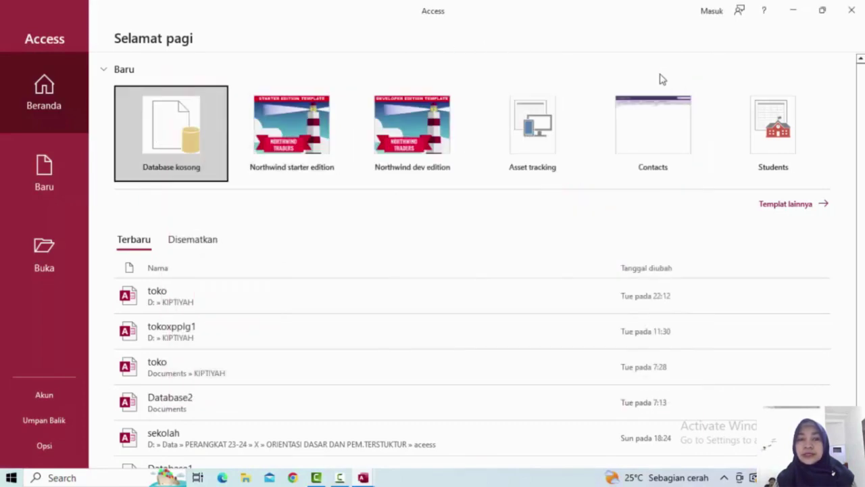
{"action": "left_click", "coordinate": [167, 122]}
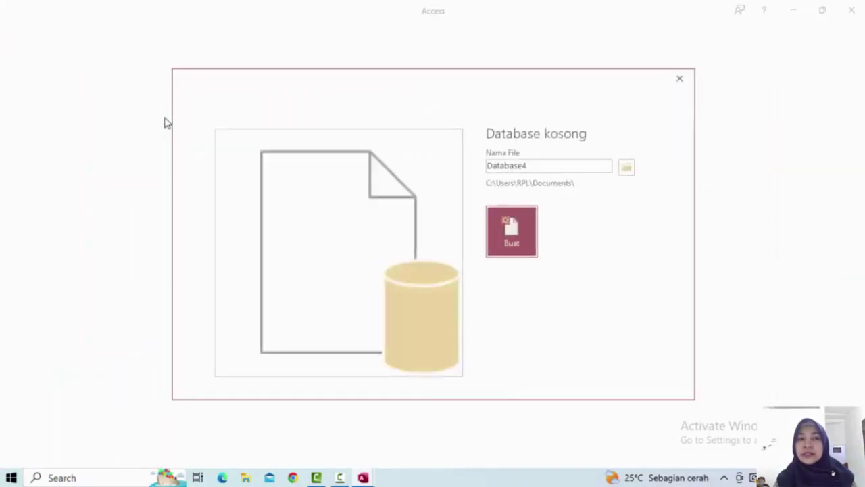
{"action": "key", "text": "Return"}
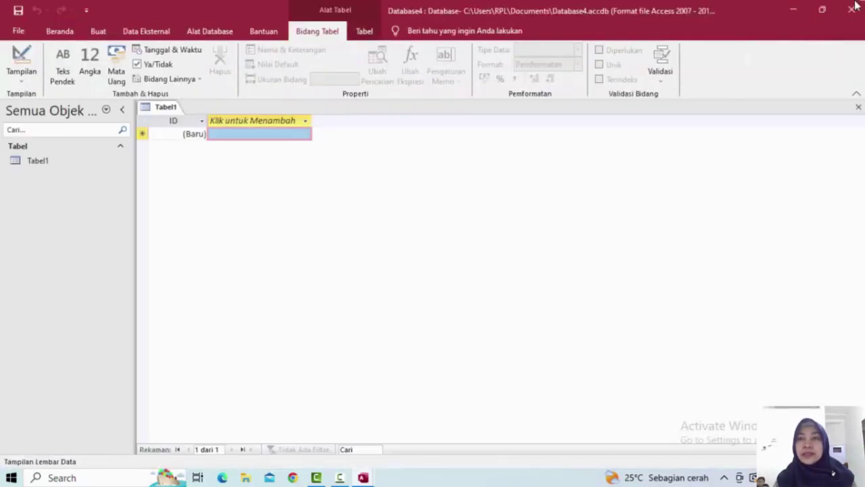
{"action": "left_click", "coordinate": [853, 8]}
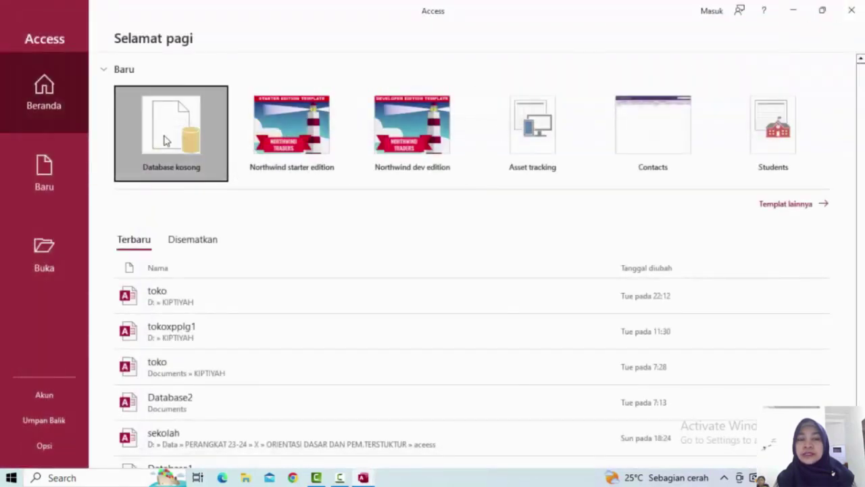
- Start a new blank database and set its file name to toko
{"action": "left_click", "coordinate": [166, 140]}
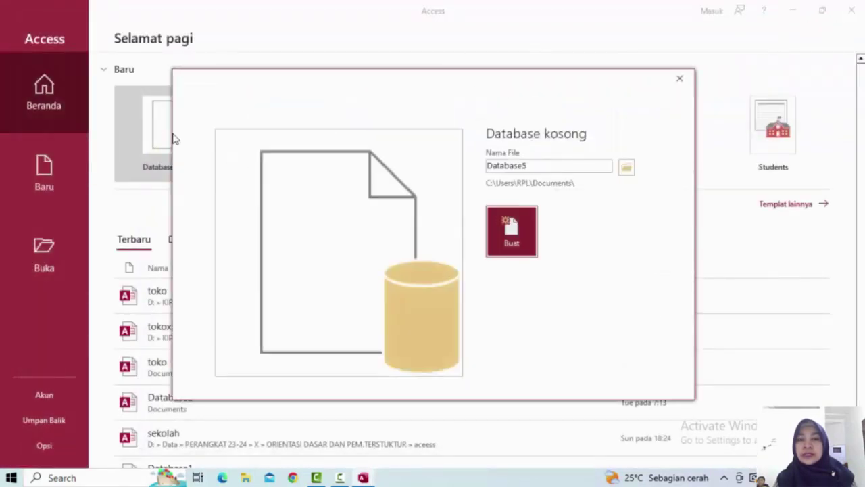
{"action": "double_click", "coordinate": [530, 165]}
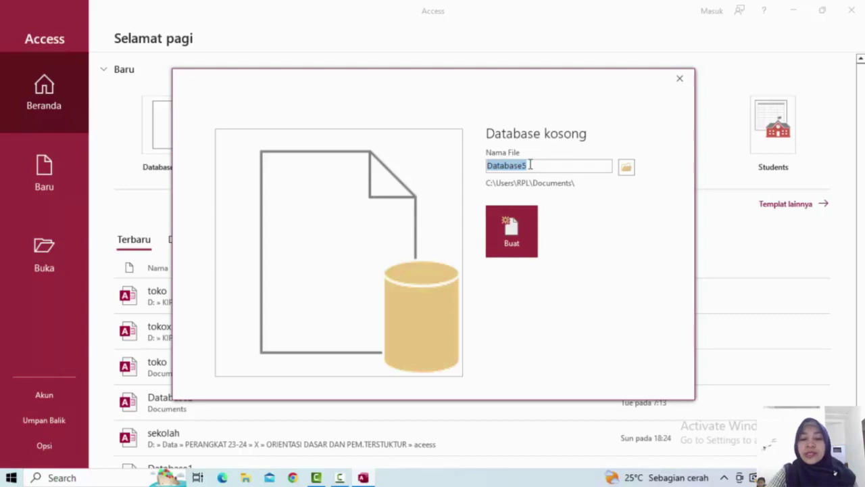
{"action": "type", "text": "toko"}
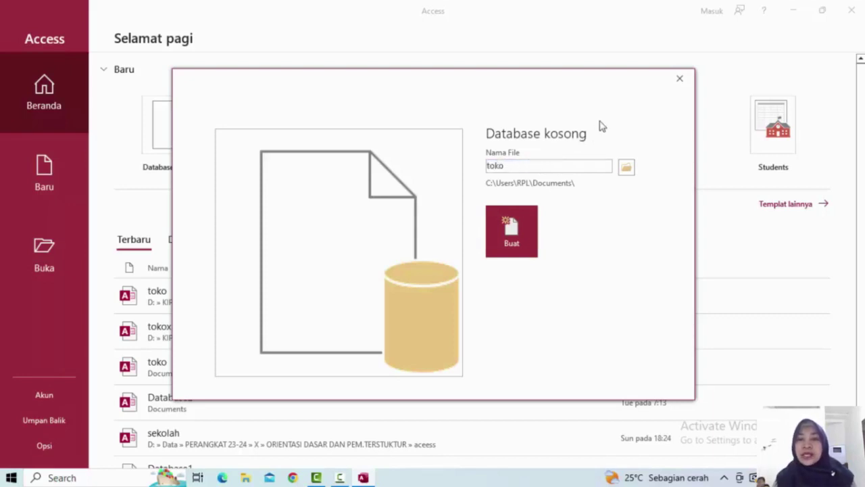
- Browse for the database's save location and create a new folder on Local Disk (D:), named with the owner's name in capitals
{"action": "left_click", "coordinate": [626, 169]}
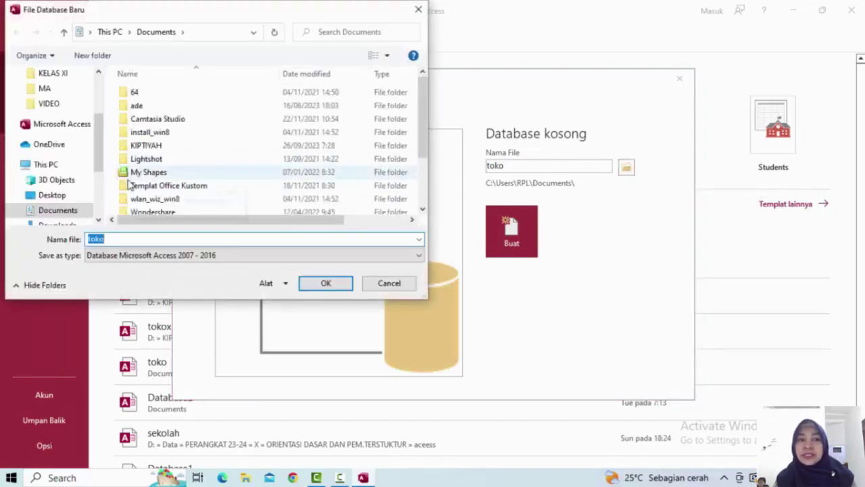
{"action": "scroll", "coordinate": [100, 221], "scroll_direction": "down", "scroll_amount": 2}
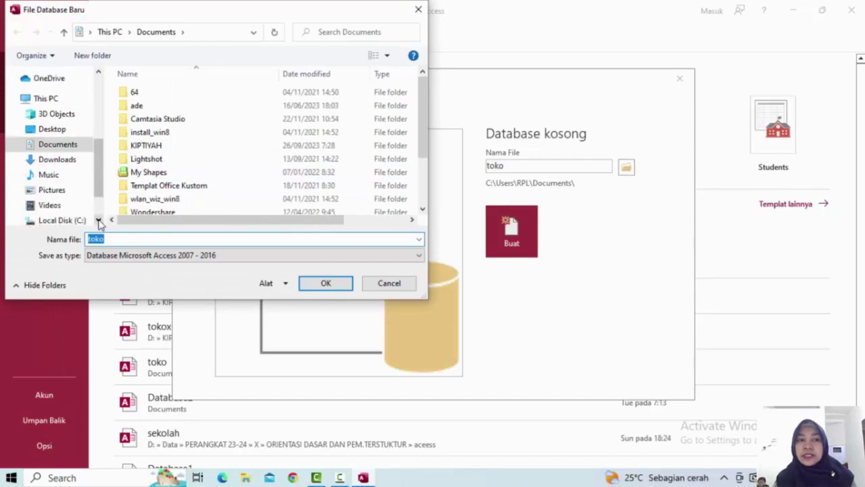
{"action": "left_click", "coordinate": [76, 216]}
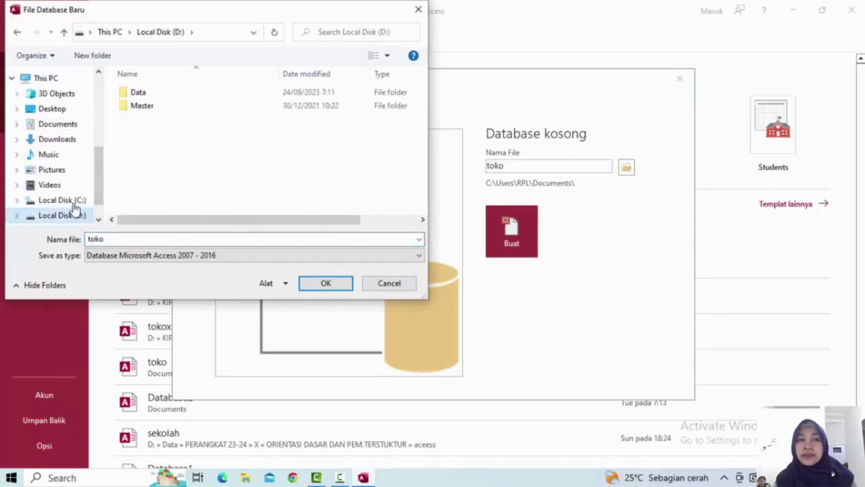
{"action": "left_click", "coordinate": [90, 56]}
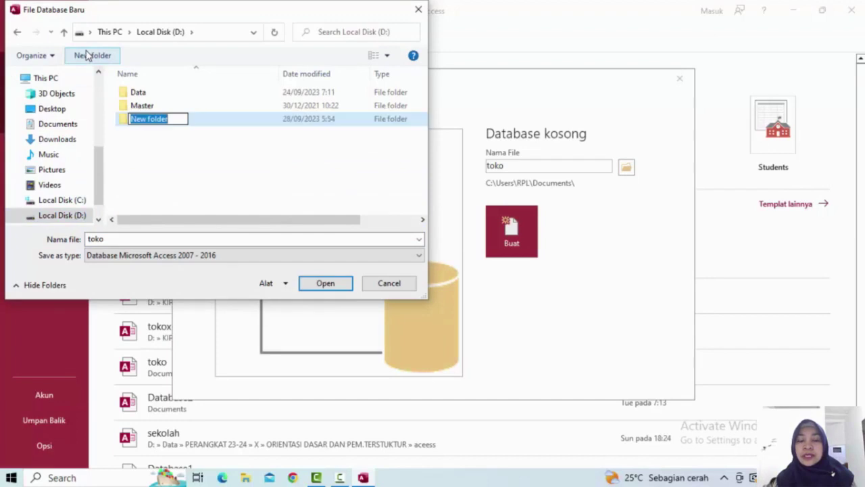
{"action": "type", "text": "kipt"}
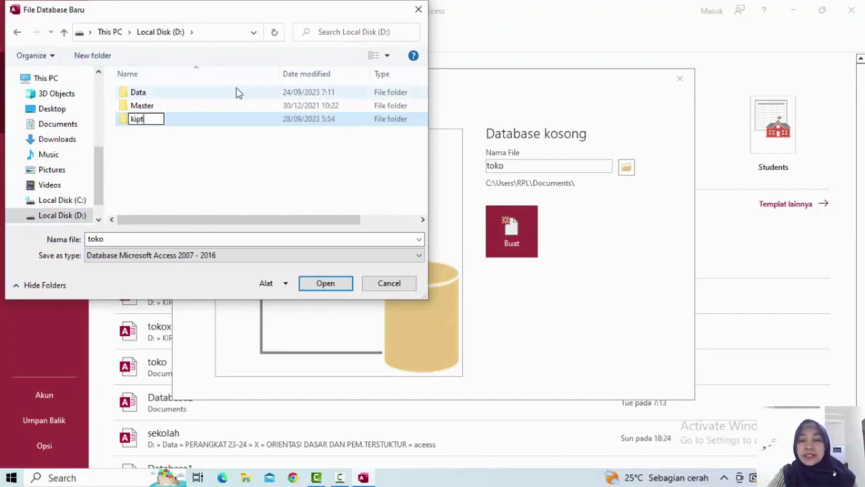
{"action": "key", "text": "BackSpace"}
{"action": "key", "text": "BackSpace"}
{"action": "key", "text": "BackSpace"}
{"action": "key", "text": "BackSpace"}
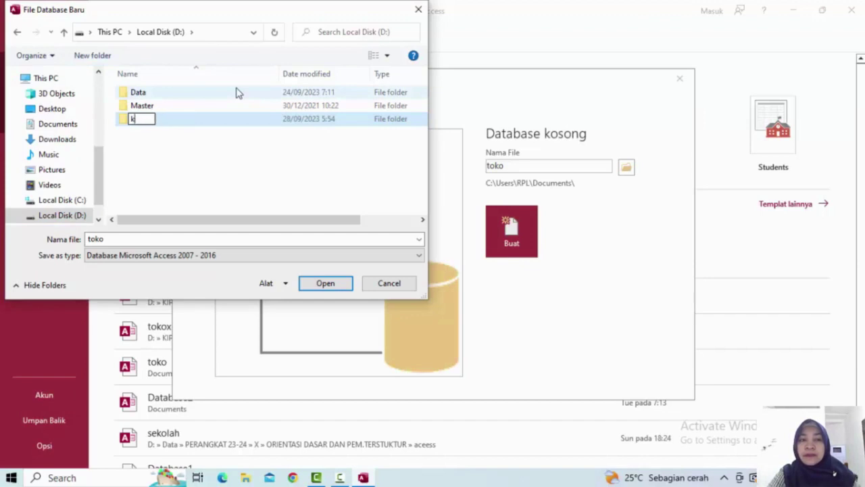
{"action": "type", "text": "KIPTIYAH"}
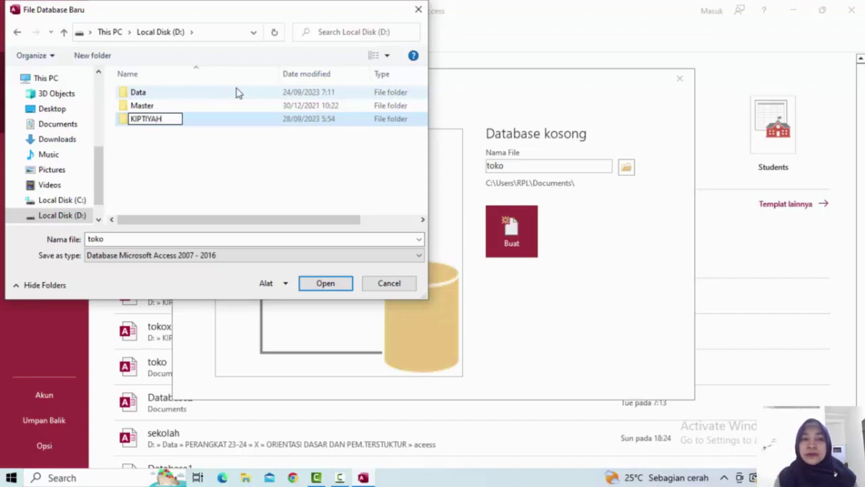
{"action": "left_click", "coordinate": [151, 136]}
- Choose the new folder on drive D: as the save location and create the toko database there
{"action": "double_click", "coordinate": [166, 127]}
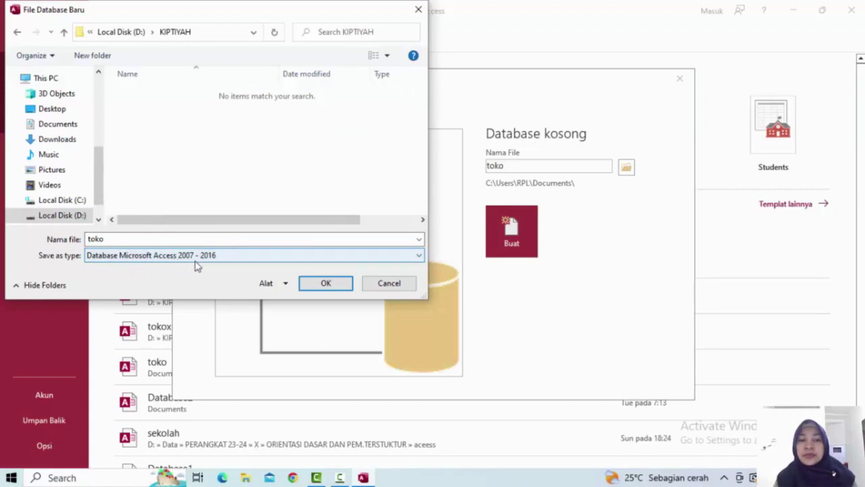
{"action": "left_click", "coordinate": [322, 286]}
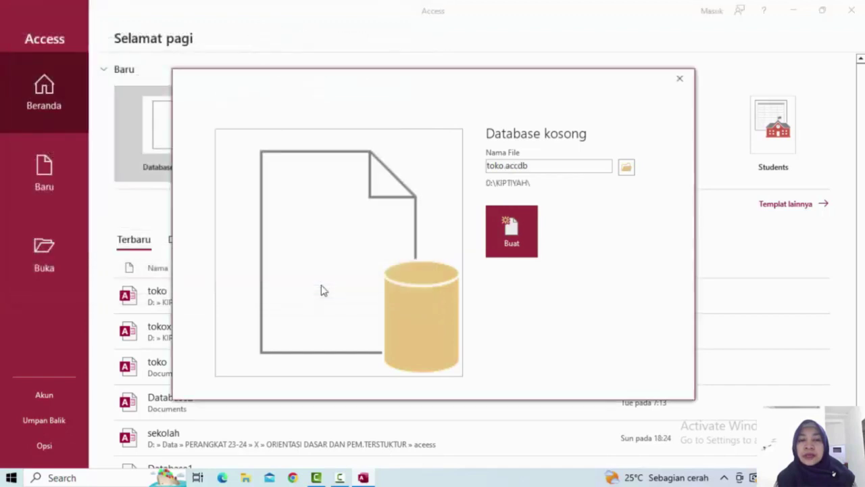
{"action": "left_click", "coordinate": [511, 231]}
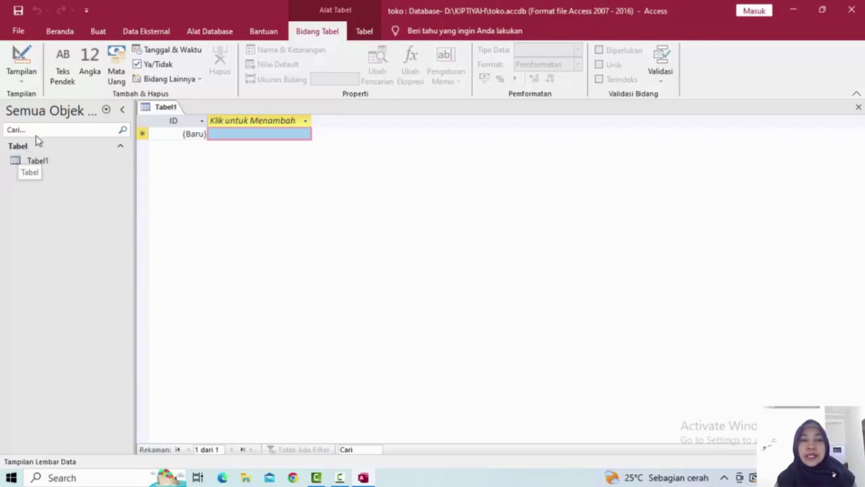
- Switch the default table Tabel1 to Design View, saving it under the name barang
{"action": "right_click", "coordinate": [165, 111]}
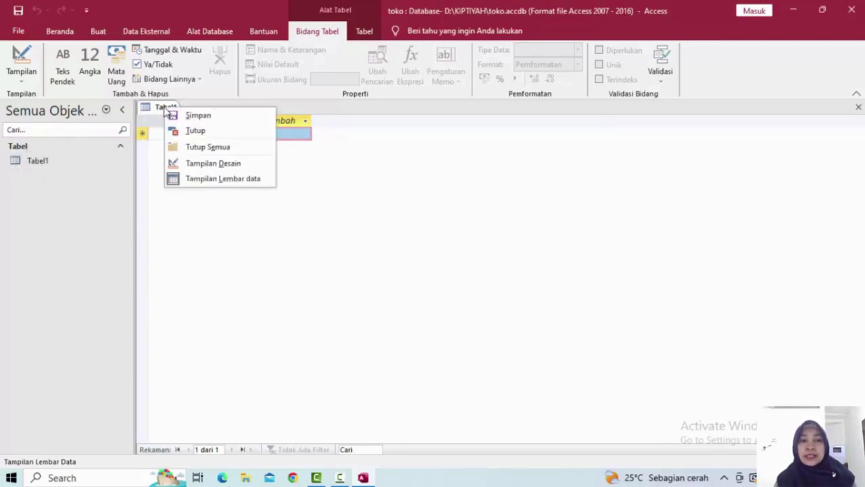
{"action": "left_click", "coordinate": [197, 168]}
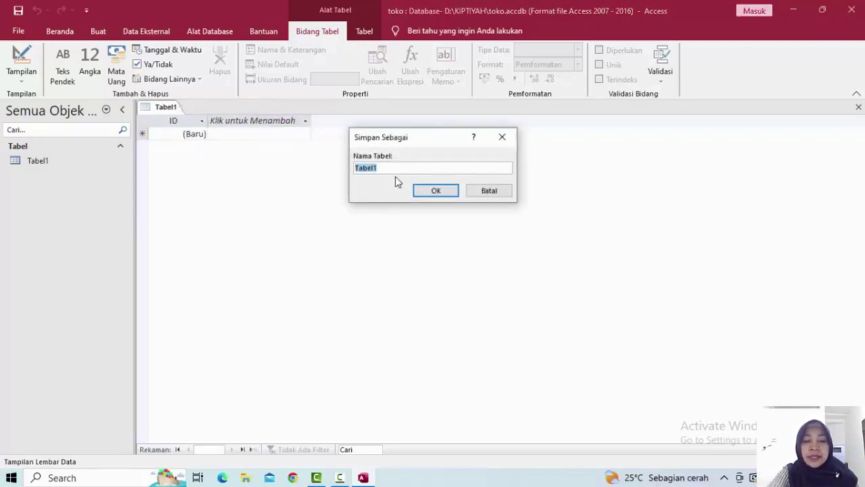
{"action": "type", "text": "bara"}
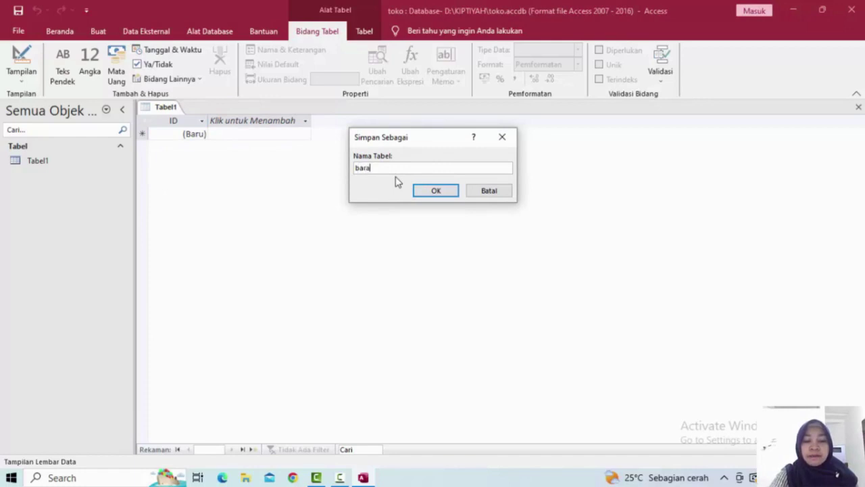
{"action": "type", "text": "ng"}
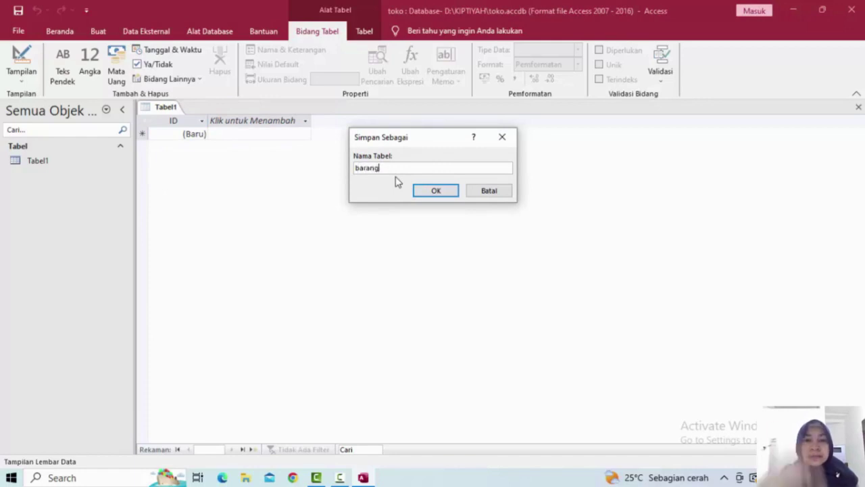
{"action": "left_click", "coordinate": [433, 195]}
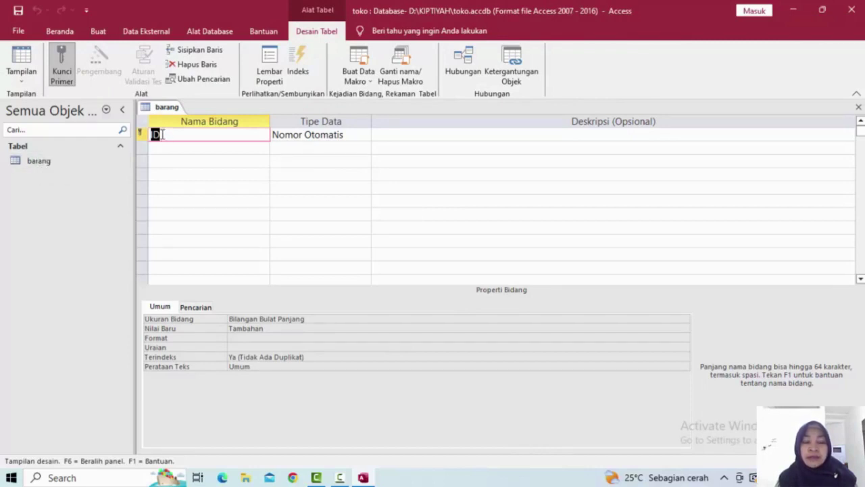
- Rename the ID field to id_barang and set its data type to Angka
{"action": "key", "text": "BackSpace"}
{"action": "type", "text": "id_barang"}
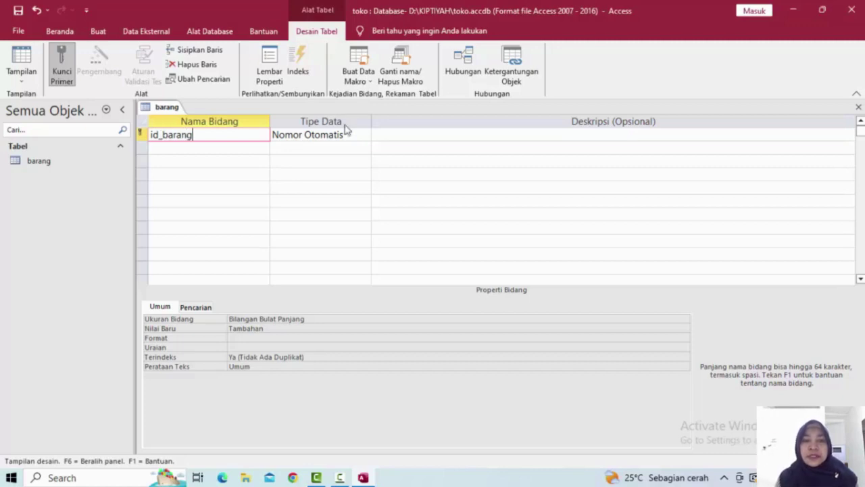
{"action": "left_click", "coordinate": [364, 134]}
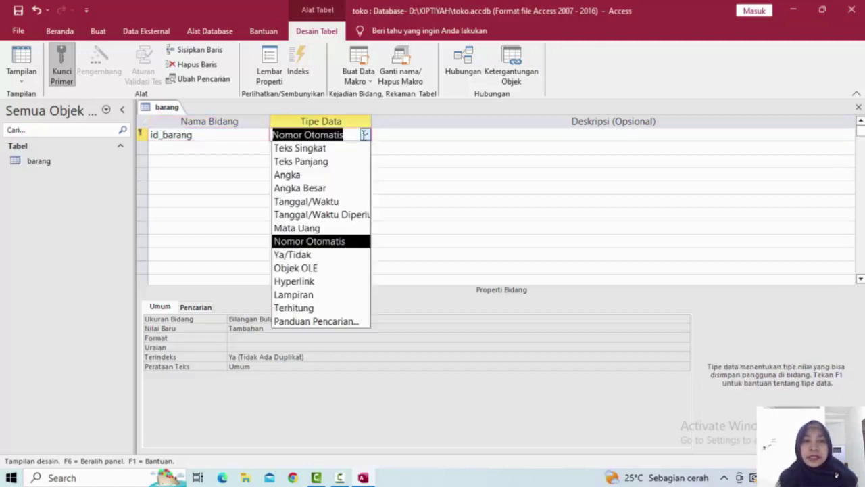
{"action": "left_click", "coordinate": [307, 173]}
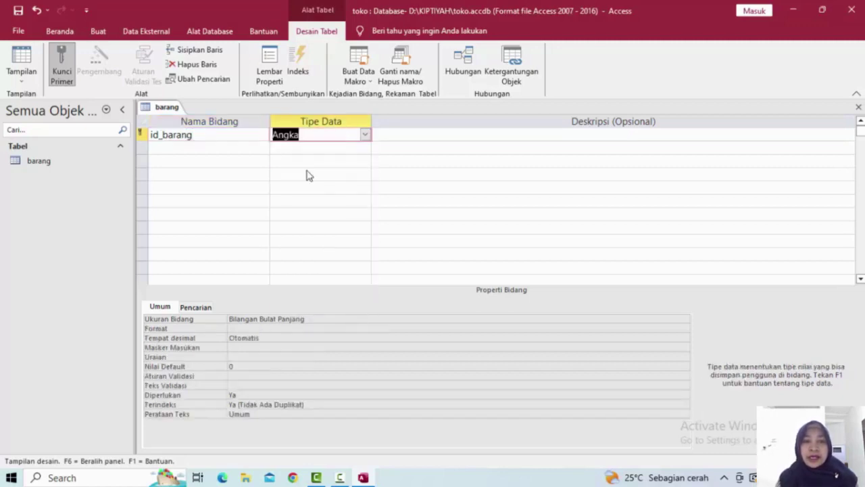
- Add a second field named nama_barang below id_barang
{"action": "left_click", "coordinate": [170, 146]}
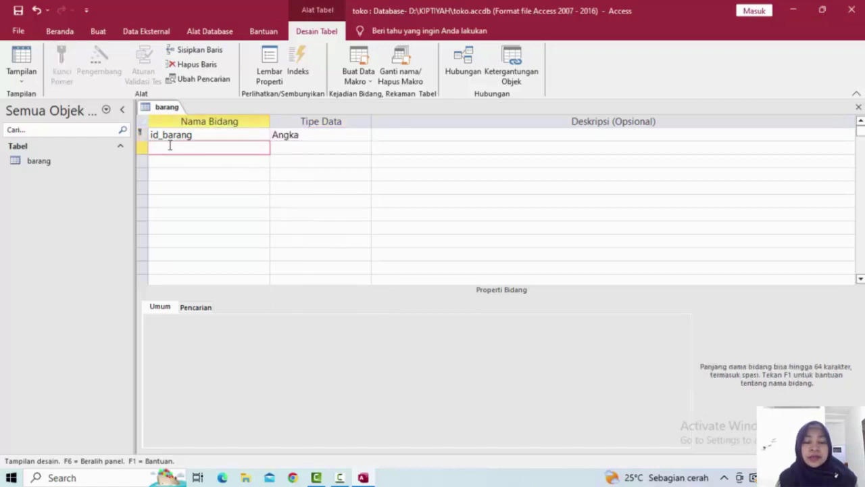
{"action": "type", "text": "nama"}
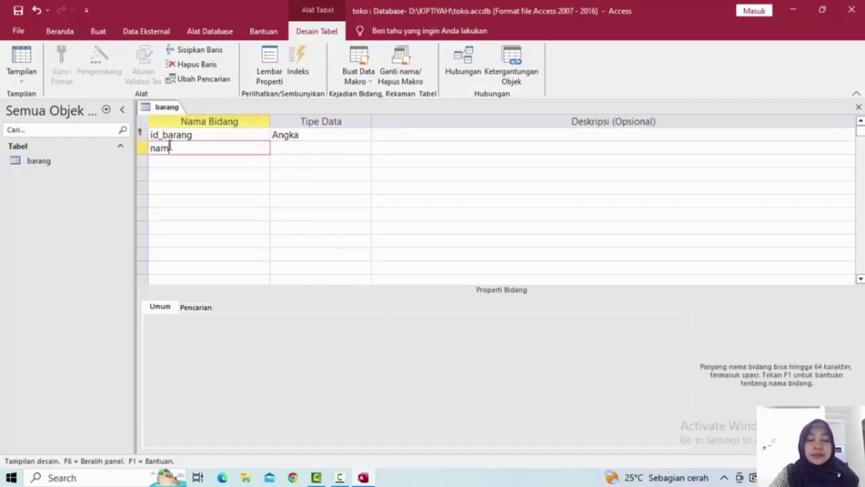
{"action": "type", "text": "_ba"}
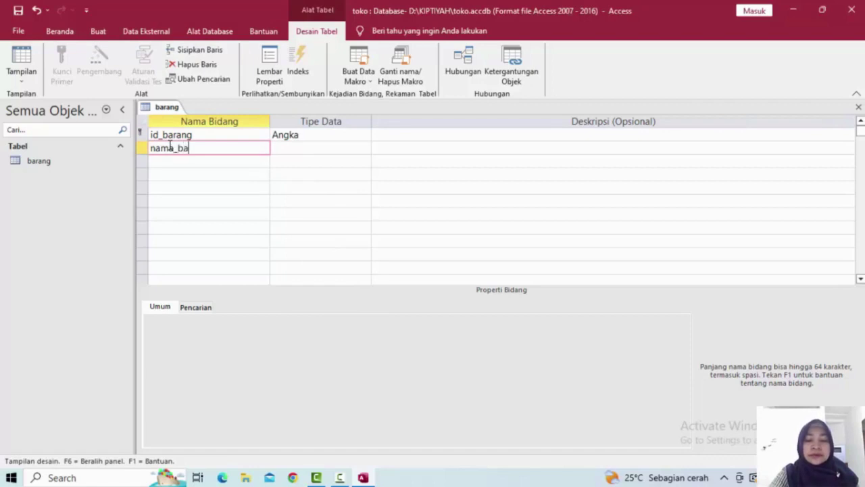
{"action": "type", "text": "rang"}
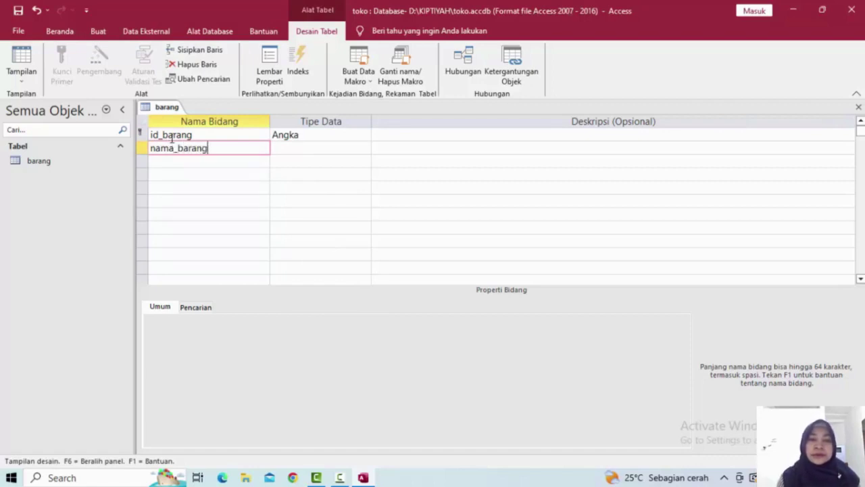
- Add a third field named tanggal_terima below nama_barang, leaving its data type at the default
{"action": "left_click", "coordinate": [162, 157]}
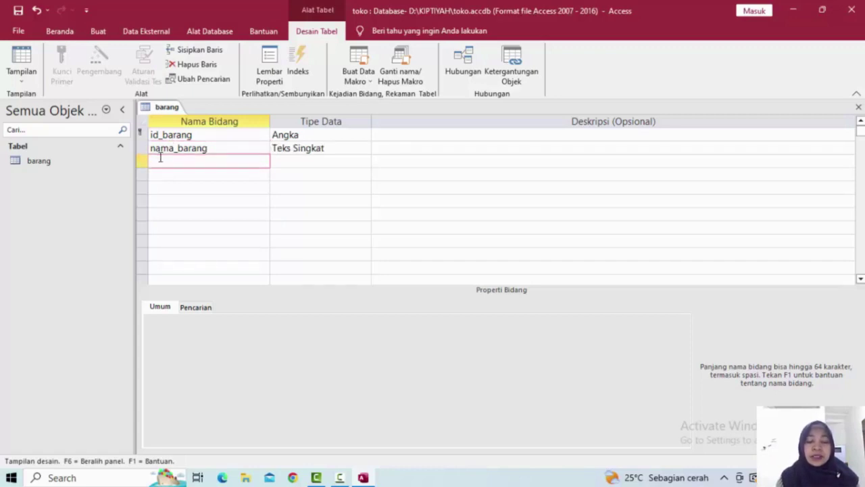
{"action": "type", "text": "tanggal terim"}
{"action": "key", "text": "BackSpace"}
{"action": "key", "text": "BackSpace"}
{"action": "key", "text": "BackSpace"}
{"action": "key", "text": "BackSpace"}
{"action": "key", "text": "BackSpace"}
{"action": "key", "text": "BackSpace"}
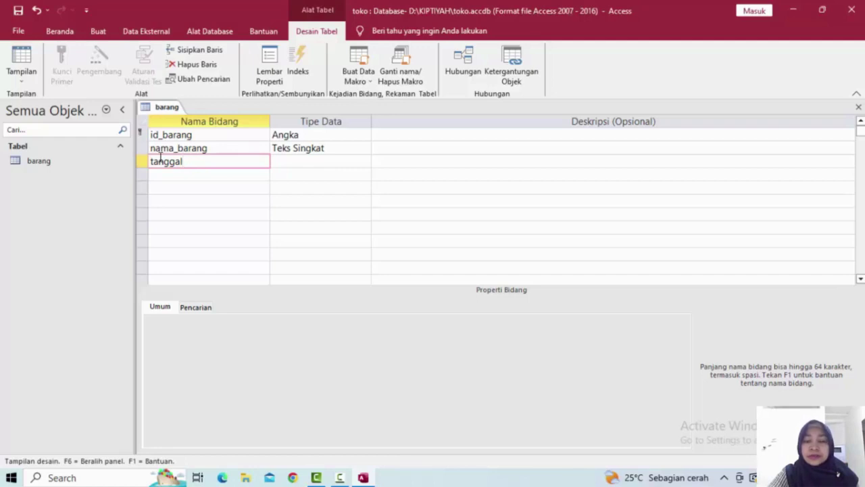
{"action": "type", "text": "_terima"}
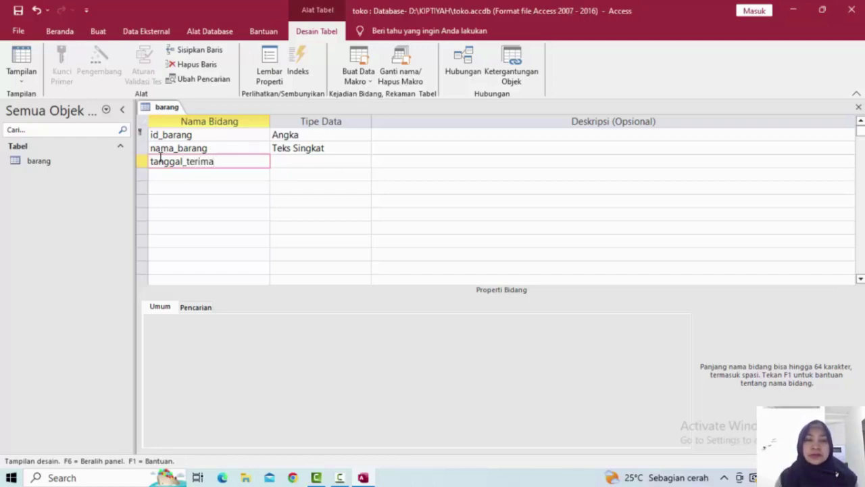
{"action": "left_click", "coordinate": [160, 173]}
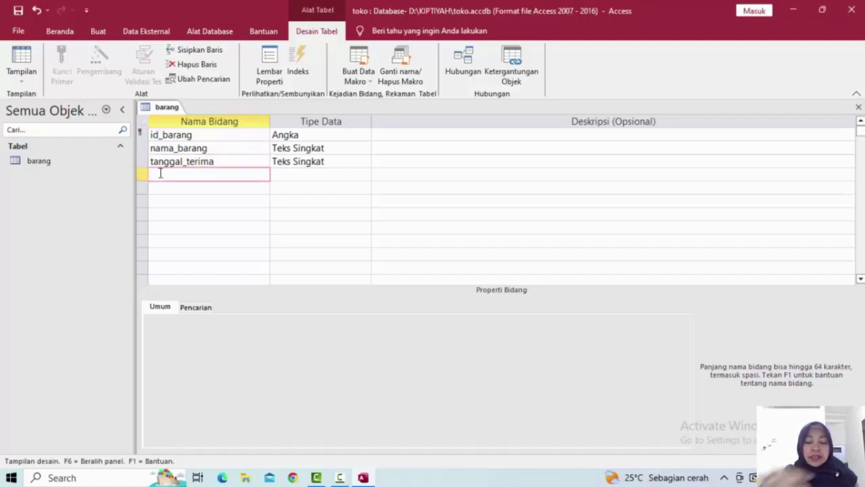
- Add a fourth field named stok_barang below tanggal_terima, keeping the default data type
{"action": "type", "text": "st"}
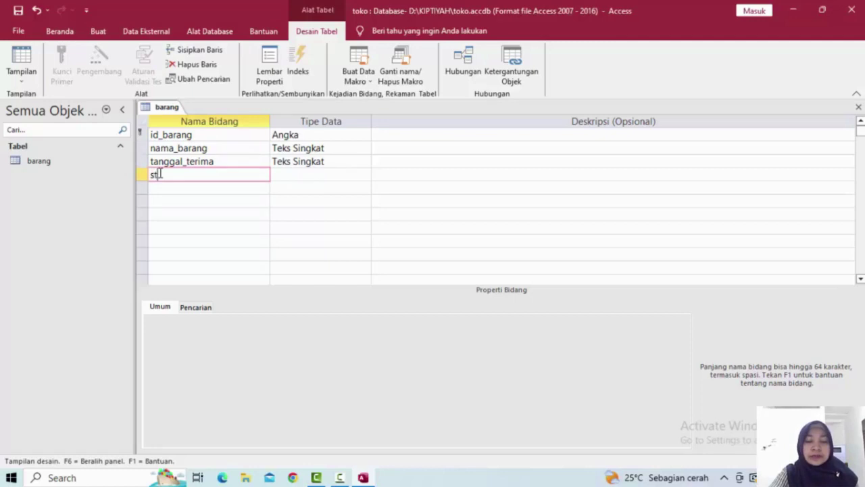
{"action": "type", "text": "ok_"}
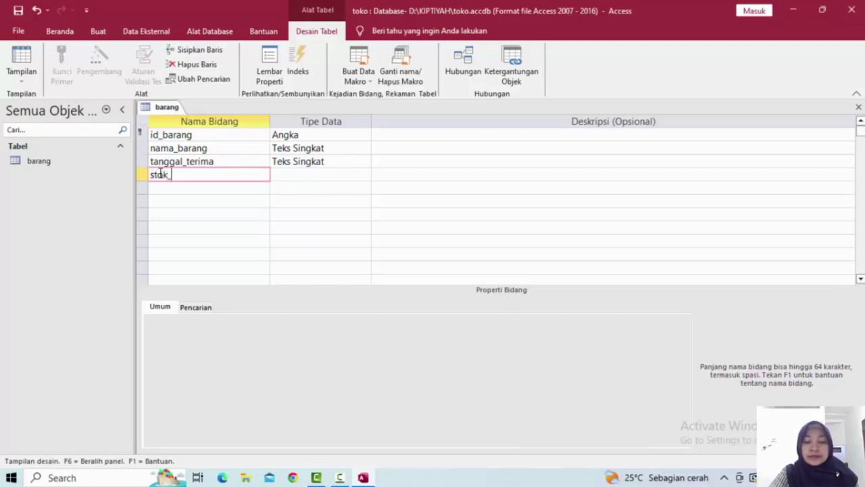
{"action": "type", "text": "barang"}
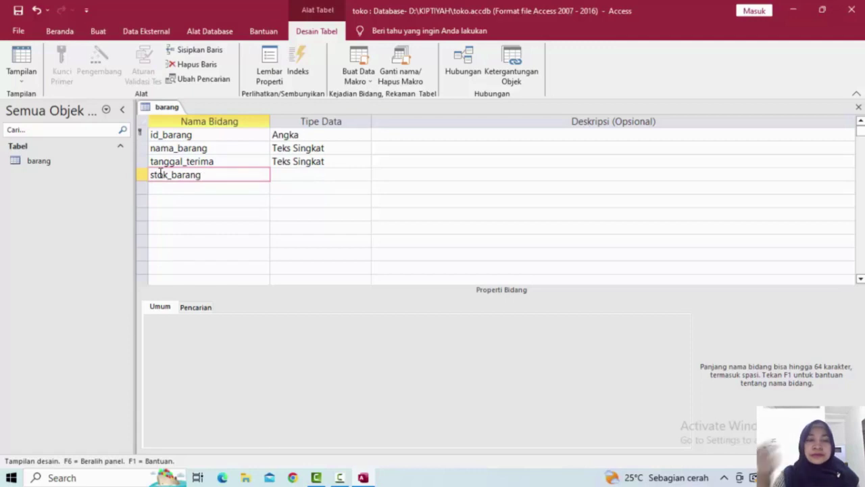
{"action": "left_click", "coordinate": [306, 176]}
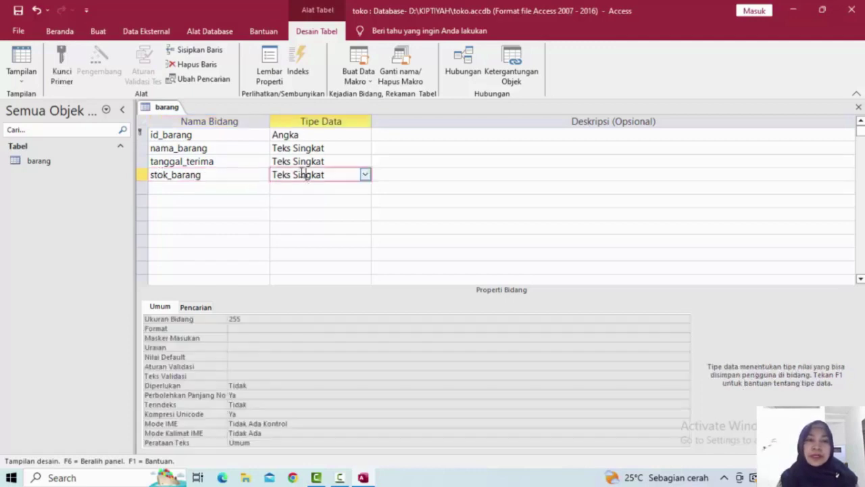
- Enter the descriptions "kode barang" for the id_barang field and "nama barang" for the nama_barang field
{"action": "left_click", "coordinate": [389, 134]}
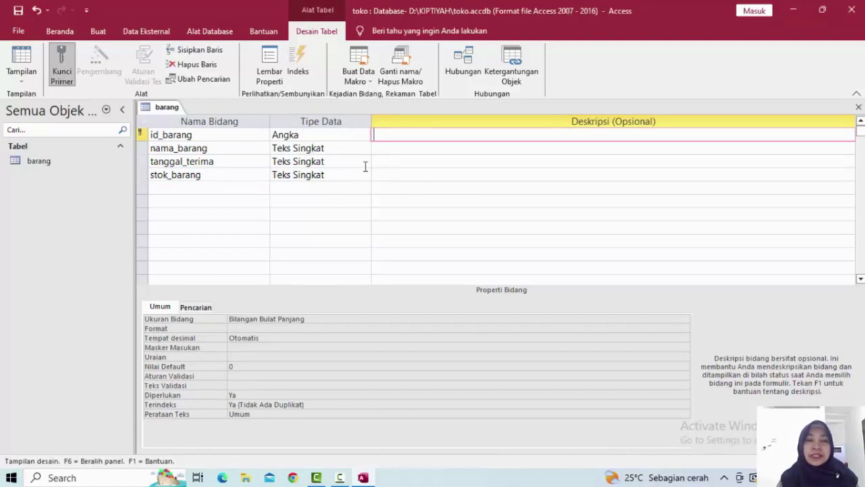
{"action": "type", "text": "kode barang"}
{"action": "left_click", "coordinate": [392, 148]}
{"action": "type", "text": "na"}
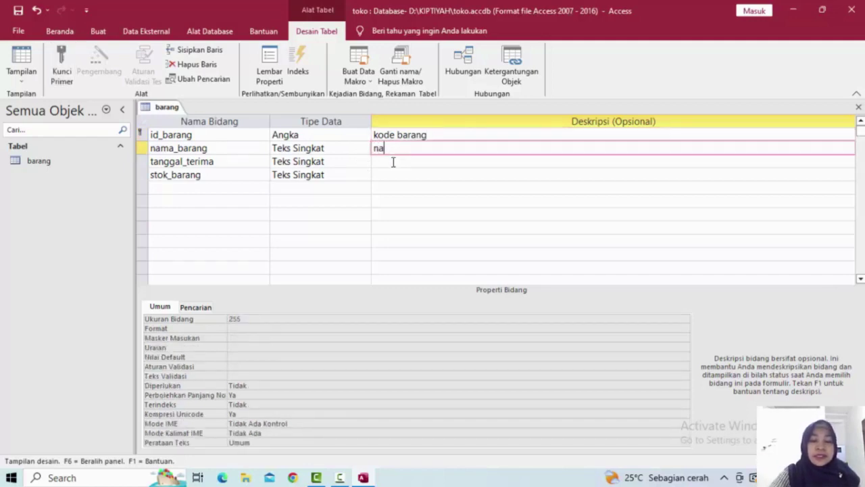
{"action": "type", "text": "ma ba"}
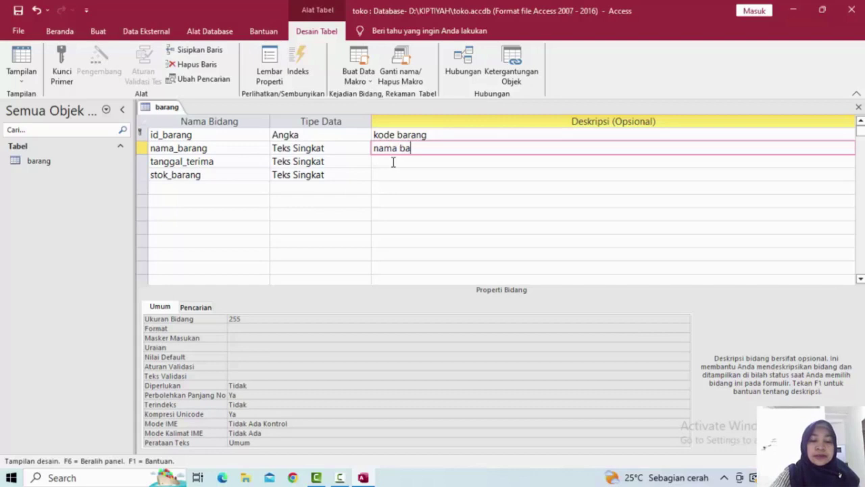
{"action": "type", "text": "rang"}
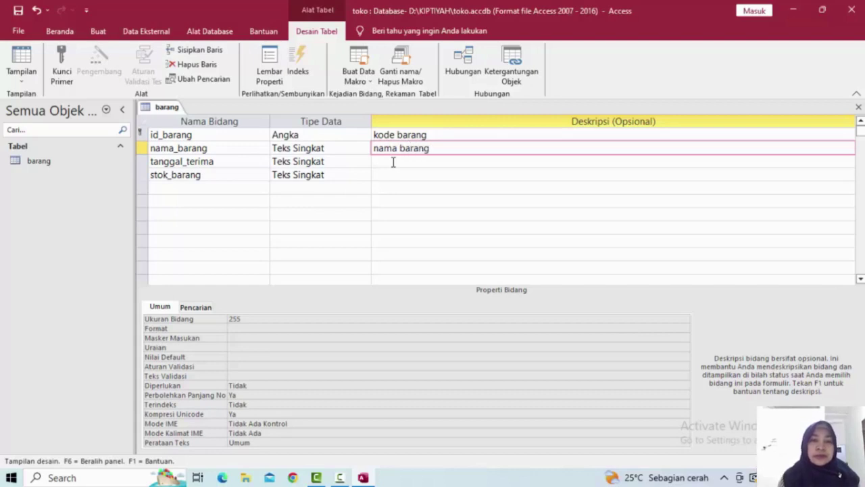
- Enter the descriptions "tanggal penerimaan barang" for tanggal_terima and "persediaan barang" for stok_barang
{"action": "key", "text": "Down"}
{"action": "key", "text": "Down"}
{"action": "left_click", "coordinate": [406, 159]}
{"action": "type", "text": "tanggal penerimaan barang"}
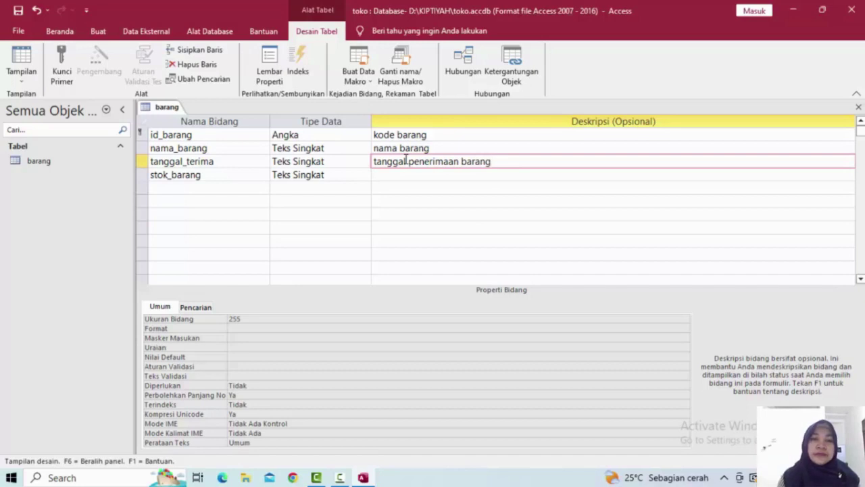
{"action": "left_click", "coordinate": [388, 176]}
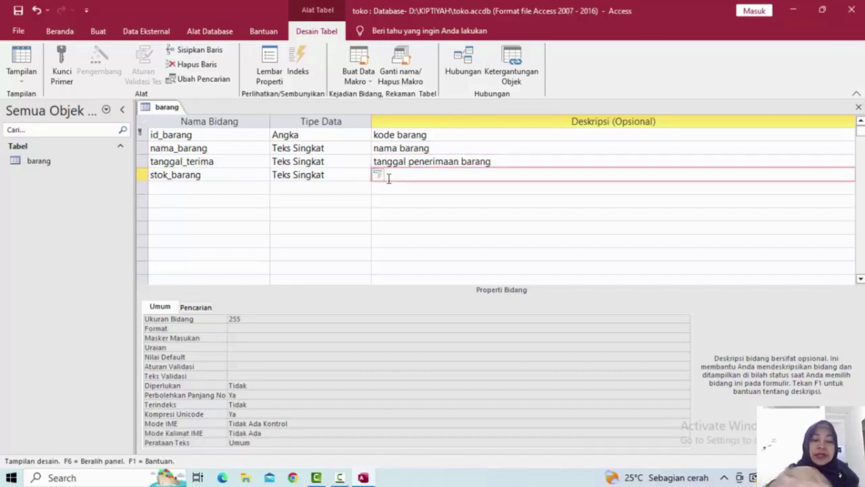
{"action": "type", "text": "pers"}
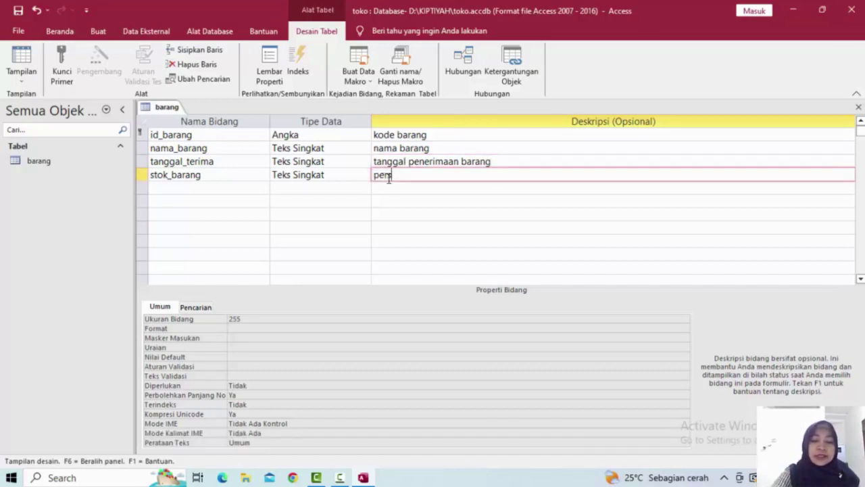
{"action": "type", "text": "ediaa"}
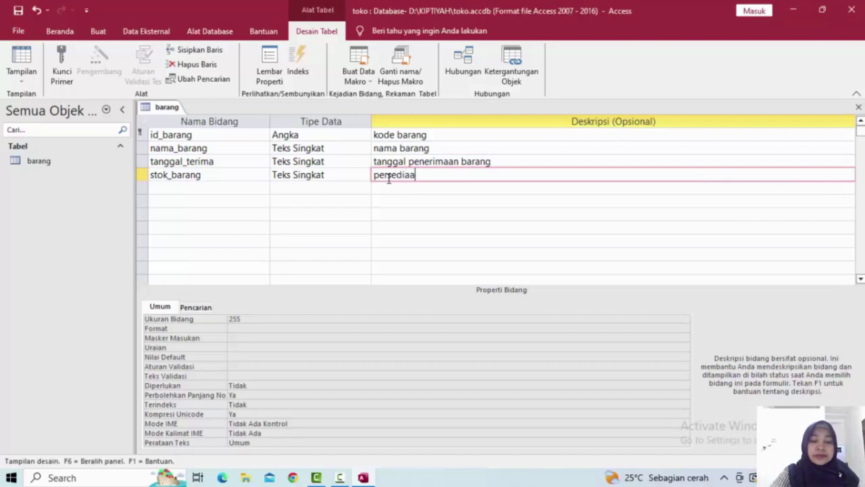
{"action": "type", "text": "n bara"}
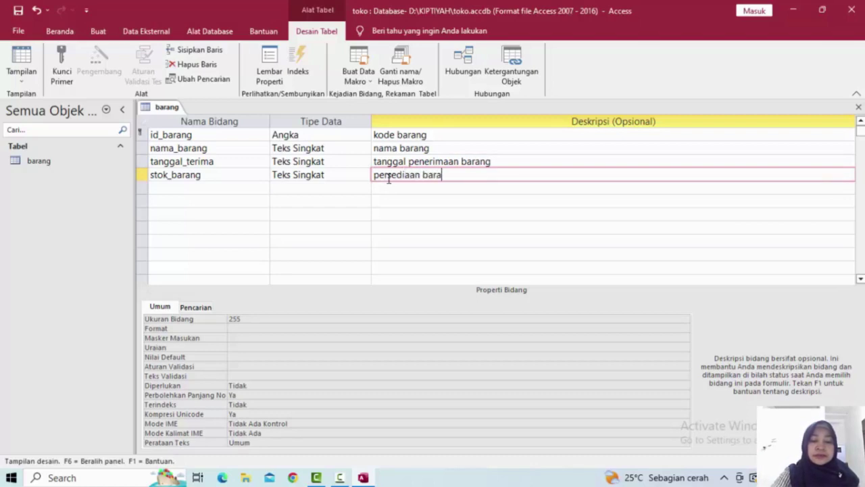
{"action": "type", "text": "ng"}
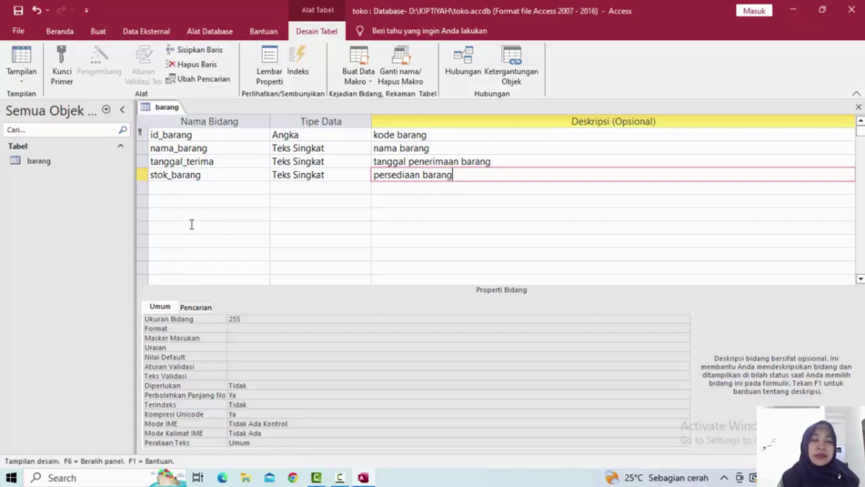
- Create a second table and switch it to Design View, saving it under the name pembelian
{"action": "left_click", "coordinate": [98, 32]}
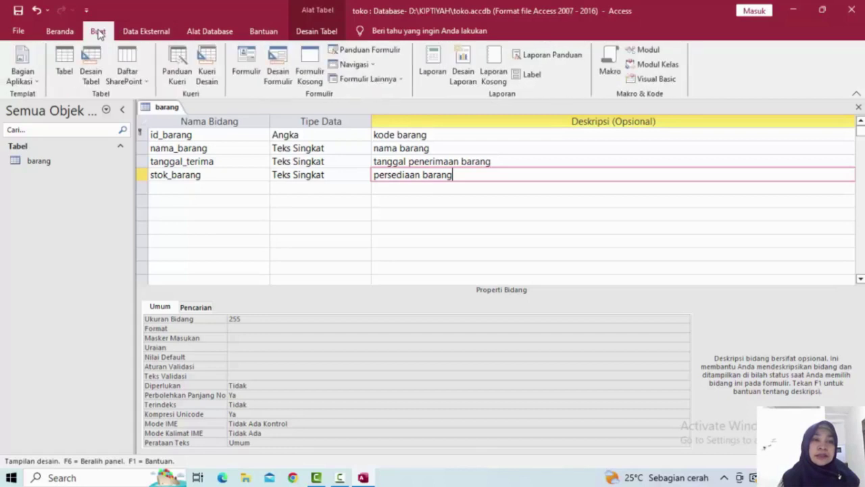
{"action": "left_click", "coordinate": [60, 67]}
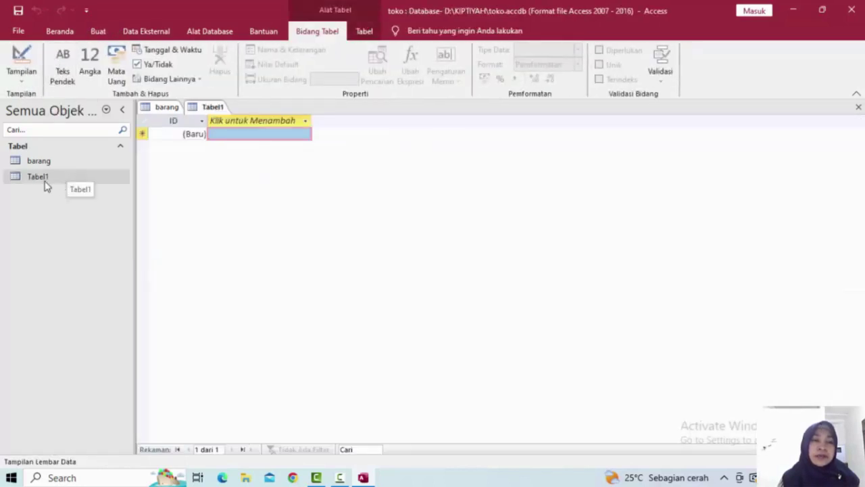
{"action": "right_click", "coordinate": [211, 109]}
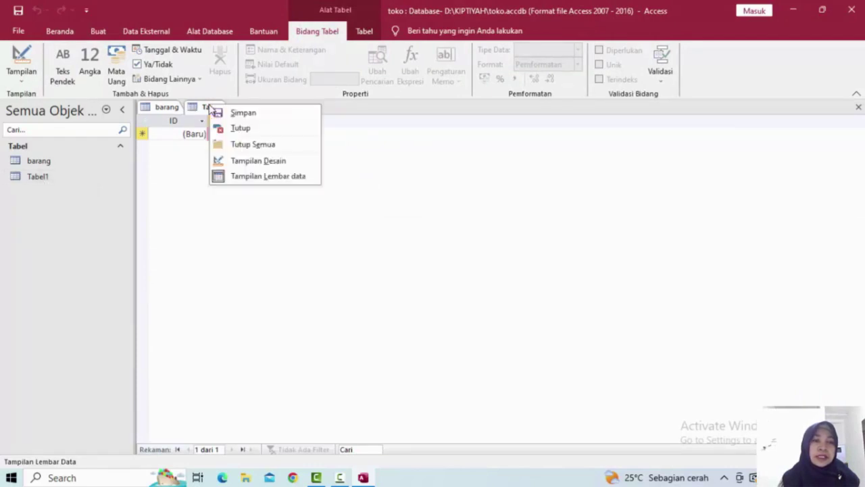
{"action": "left_click", "coordinate": [245, 161]}
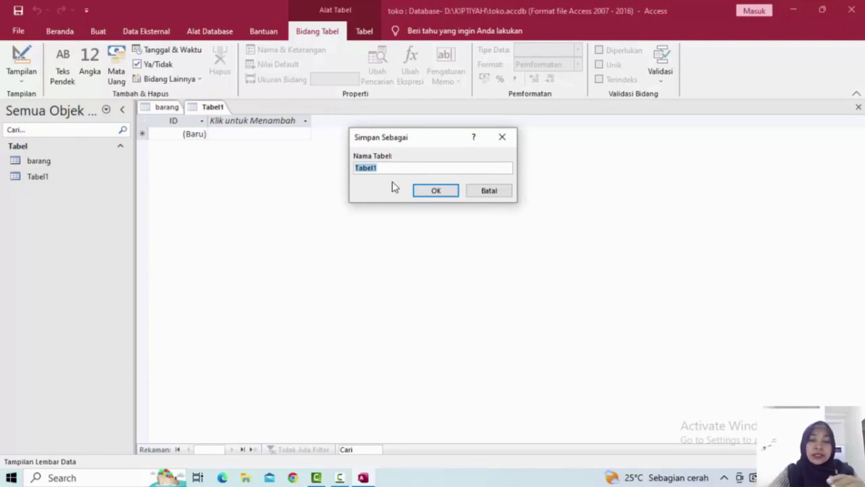
{"action": "type", "text": "pem"}
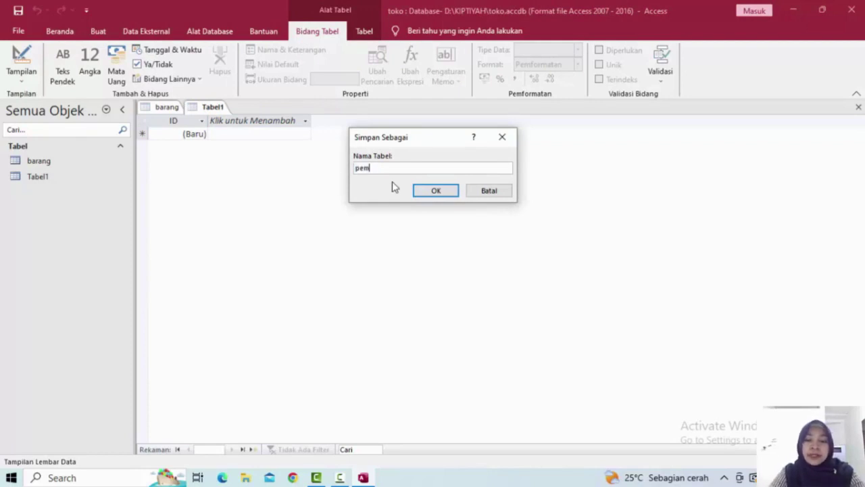
{"action": "type", "text": "belian"}
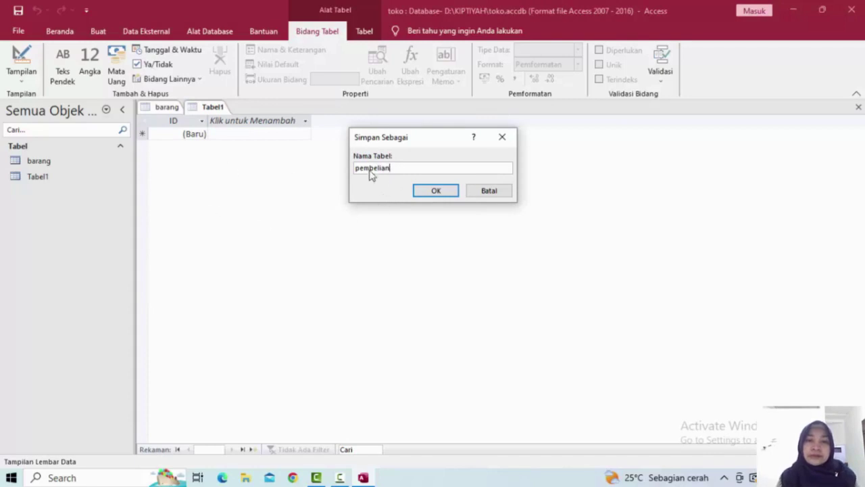
{"action": "left_click", "coordinate": [436, 191]}
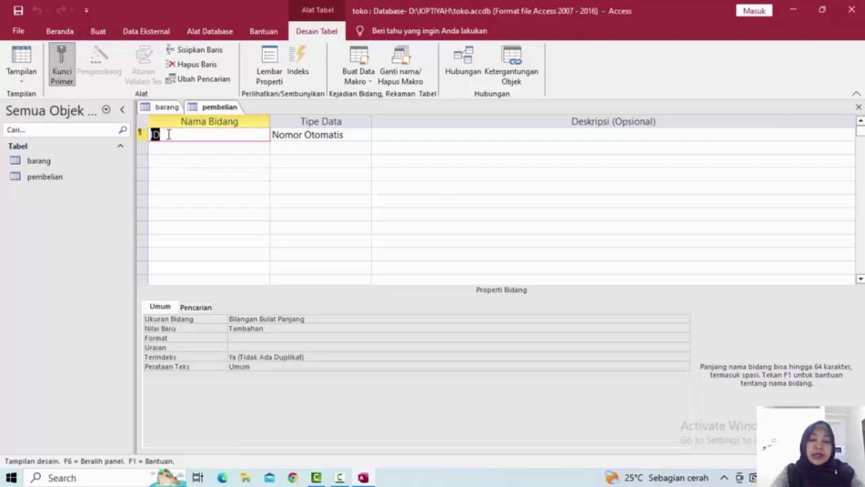
- Rename the pembelian table's ID field to id_pembeli and set its data type to Angka
{"action": "key", "text": "BackSpace"}
{"action": "type", "text": "id_pembeli"}
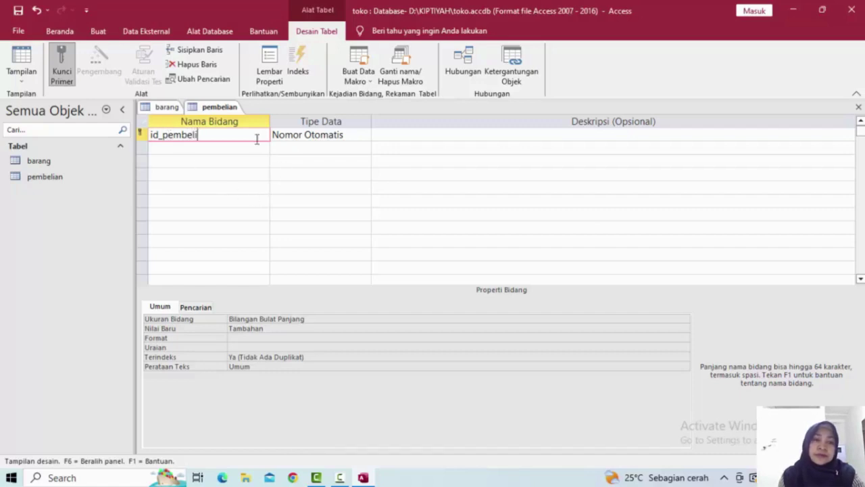
{"action": "left_click", "coordinate": [352, 137]}
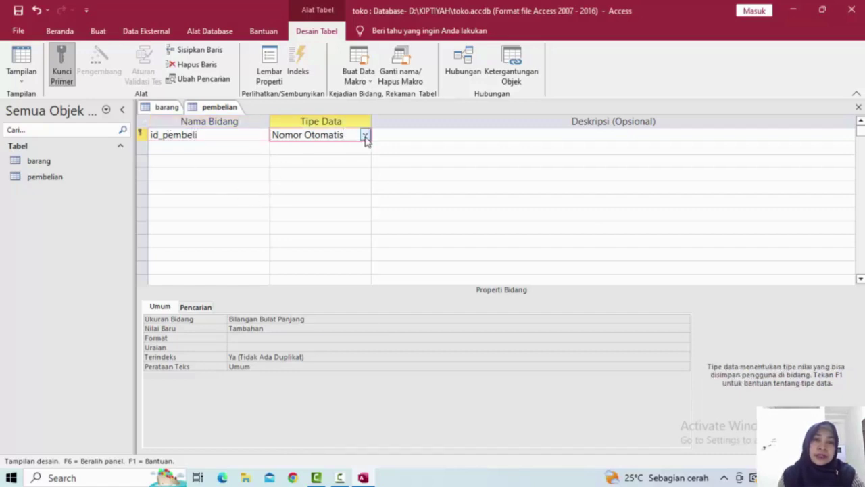
{"action": "left_click", "coordinate": [364, 134]}
{"action": "left_click", "coordinate": [297, 175]}
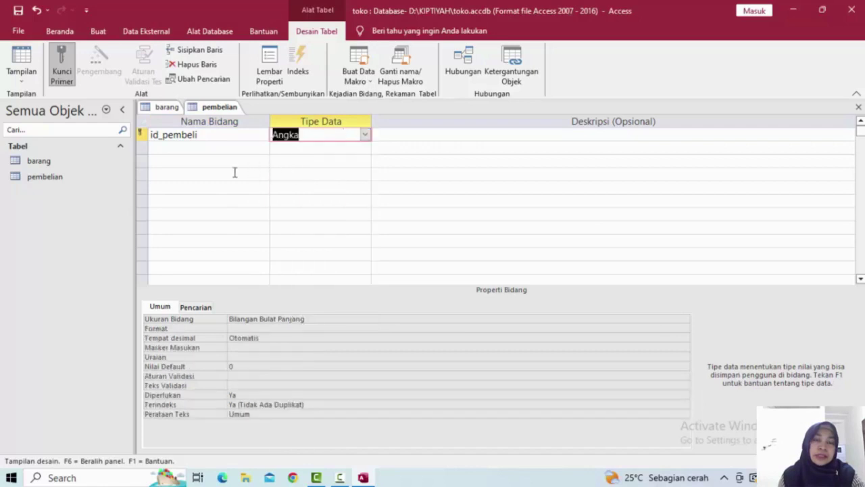
- Add a field named id_barang below id_pembeli with the data type Angka
{"action": "left_click", "coordinate": [165, 149]}
{"action": "type", "text": "id_barang"}
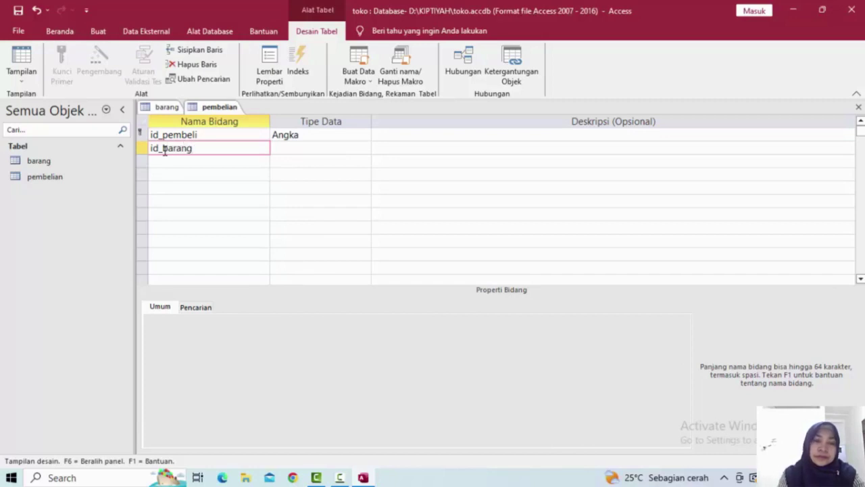
{"action": "left_click", "coordinate": [338, 146]}
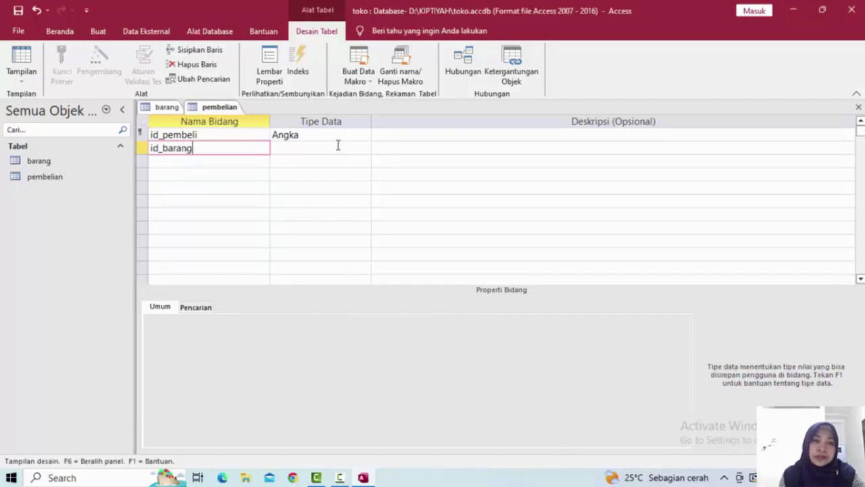
{"action": "left_click", "coordinate": [365, 148]}
{"action": "left_click", "coordinate": [320, 187]}
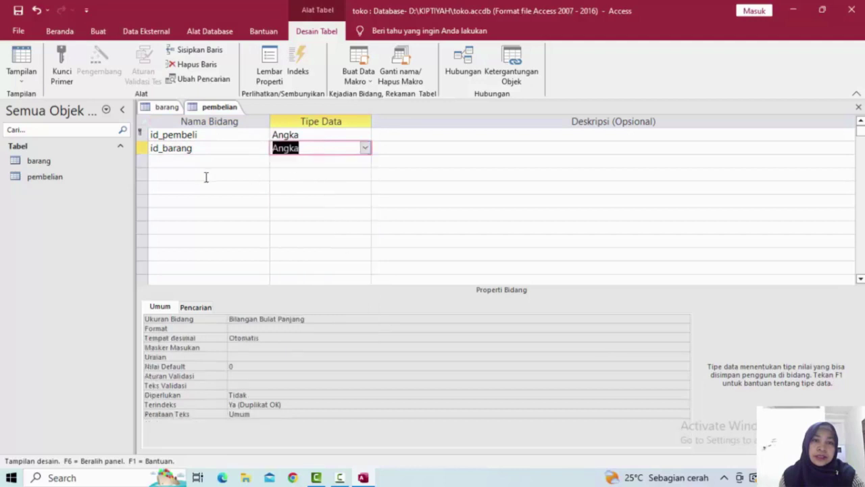
- Add a third field named tanggal_beli below id_barang in the pembelian table
{"action": "left_click", "coordinate": [157, 158]}
{"action": "type", "text": "tanggal beli"}
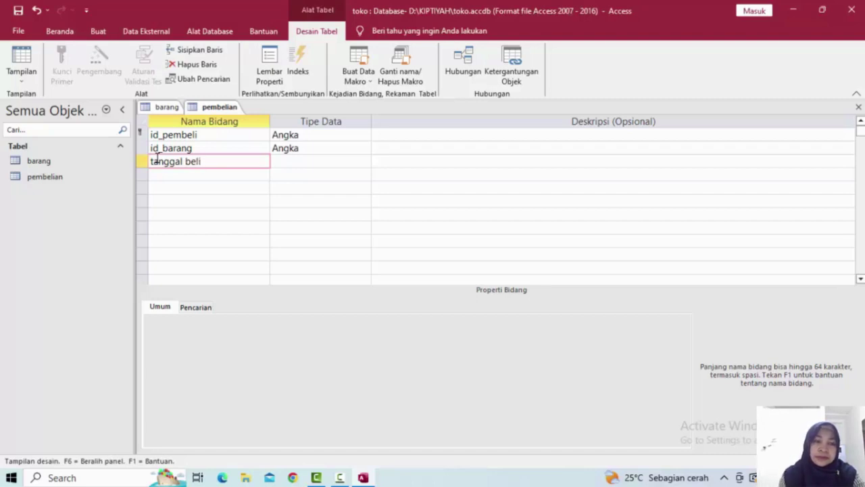
{"action": "key", "text": "BackSpace"}
{"action": "key", "text": "BackSpace"}
{"action": "key", "text": "BackSpace"}
{"action": "key", "text": "BackSpace"}
{"action": "key", "text": "BackSpace"}
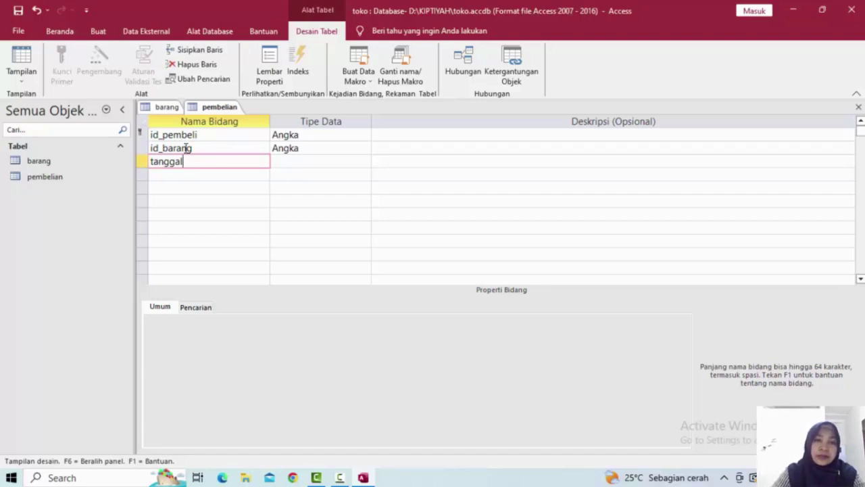
{"action": "type", "text": "_beli"}
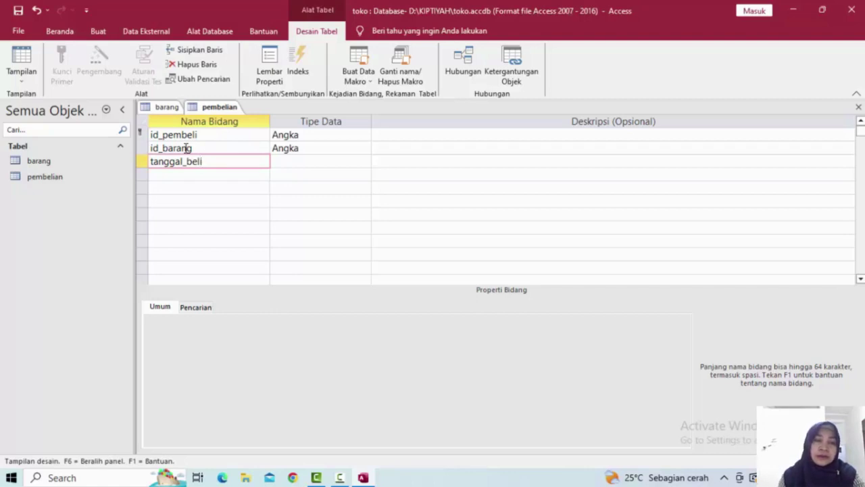
- Add a fourth field named nama_pembeli below tanggal_beli, keeping the default data type
{"action": "left_click", "coordinate": [160, 176]}
{"action": "type", "text": "nama_pembeli"}
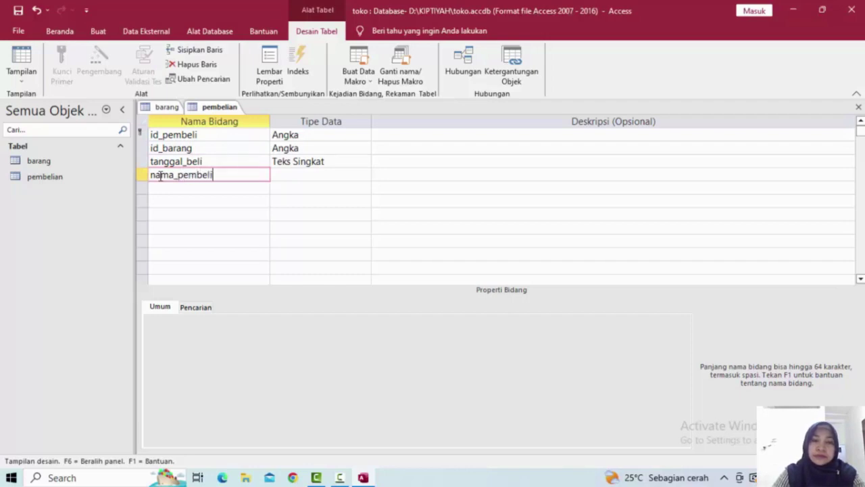
{"action": "left_click", "coordinate": [306, 178]}
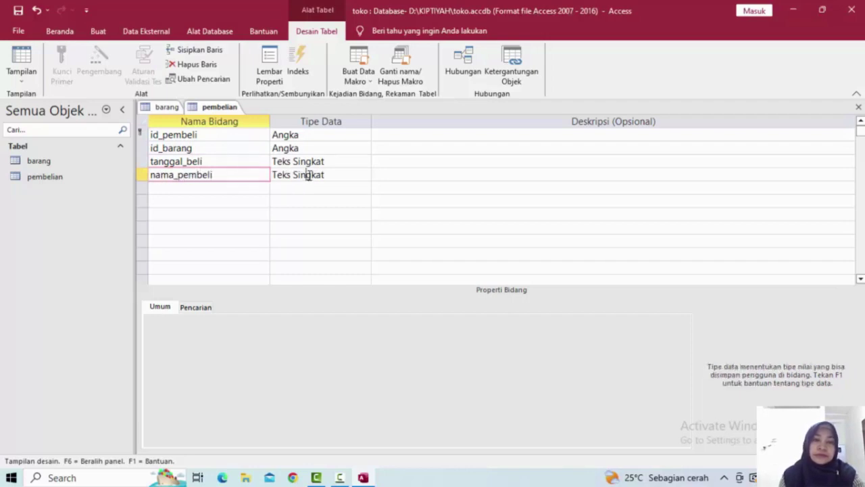
- Enter the description "kode pembeli" for the id_pembeli field
{"action": "left_click", "coordinate": [408, 130]}
{"action": "type", "text": "kode "}
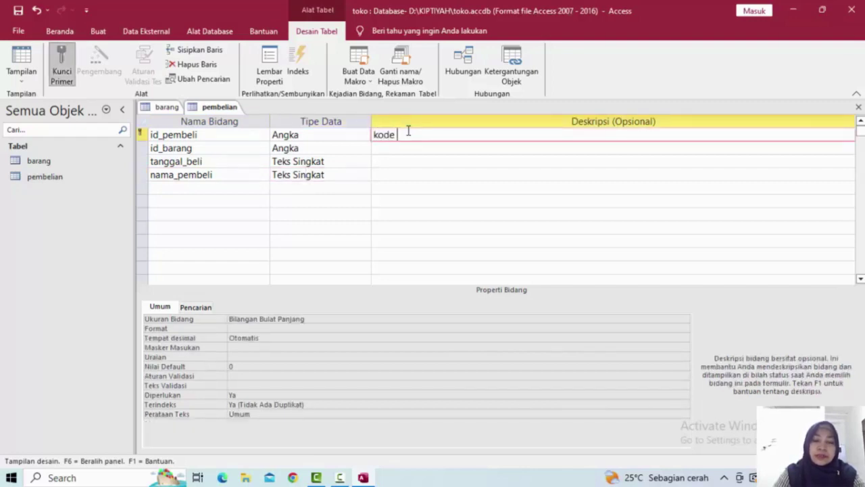
{"action": "type", "text": "pembel"}
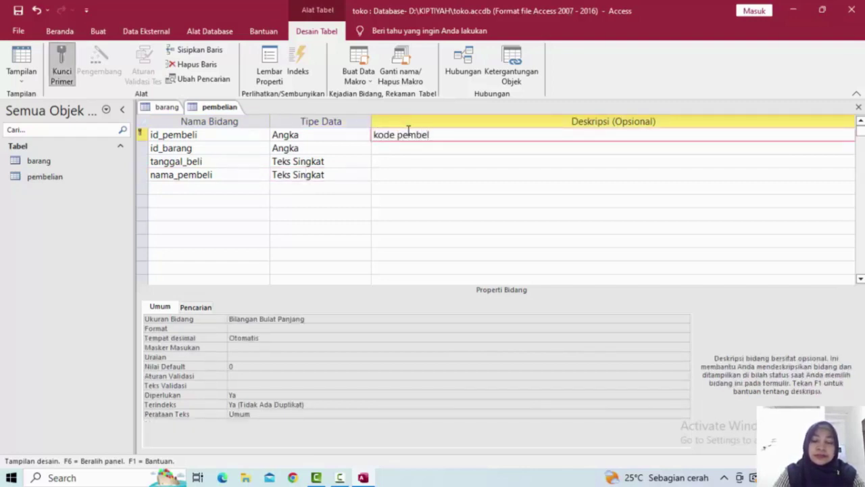
{"action": "type", "text": "i"}
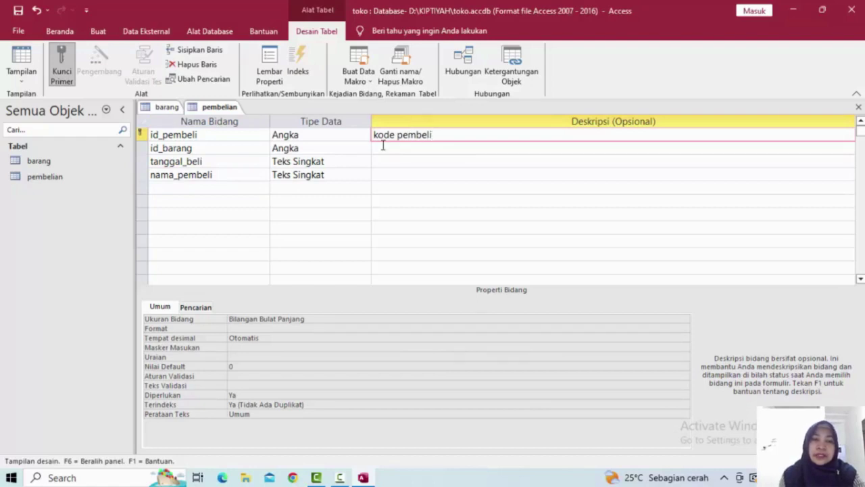
- Enter the description "kode barang" for the id_barang field of the pembelian table
{"action": "left_click", "coordinate": [382, 146]}
{"action": "type", "text": "k"}
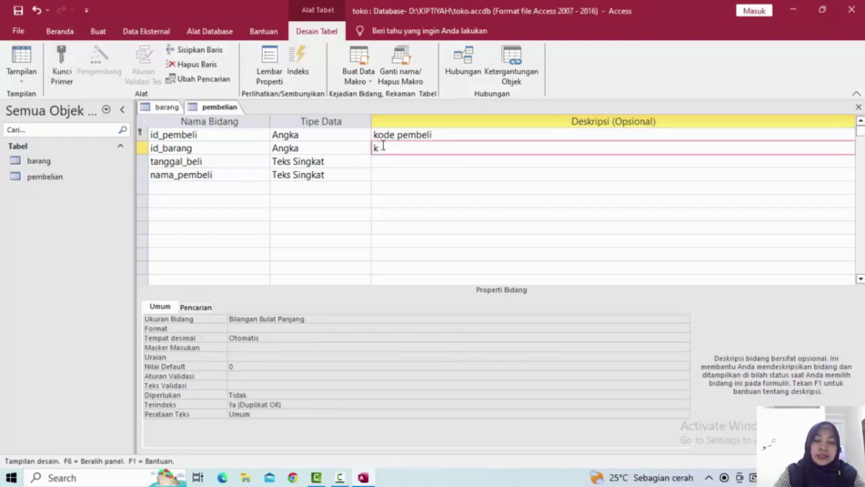
{"action": "type", "text": "ode barang"}
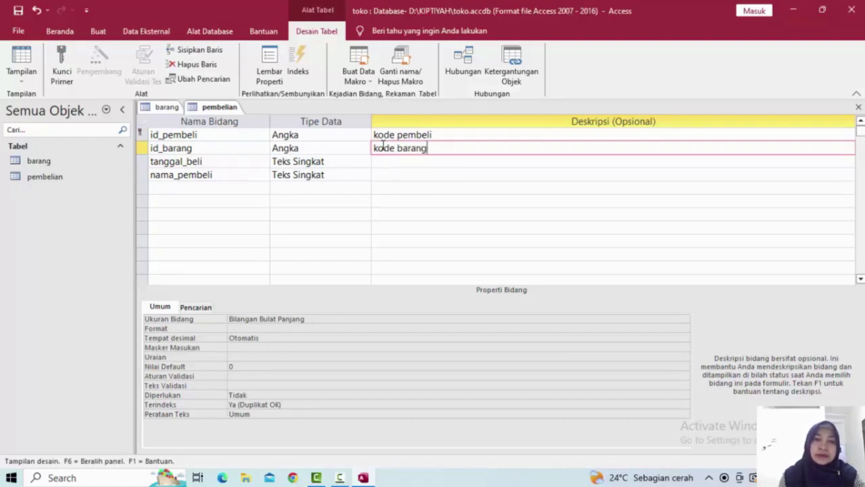
- Enter the description "tanggal pembelian" for the tanggal_beli field
{"action": "left_click", "coordinate": [394, 161]}
{"action": "type", "text": "tam"}
{"action": "key", "text": "BackSpace"}
{"action": "type", "text": "n"}
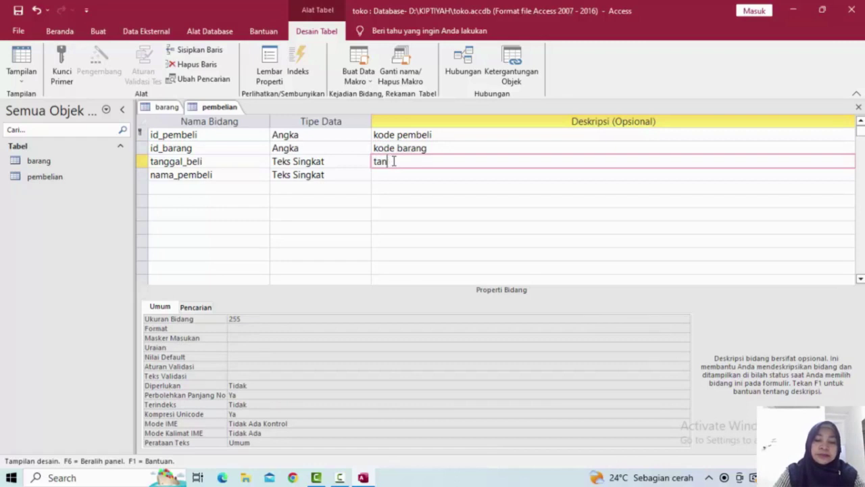
{"action": "type", "text": "ggal pe"}
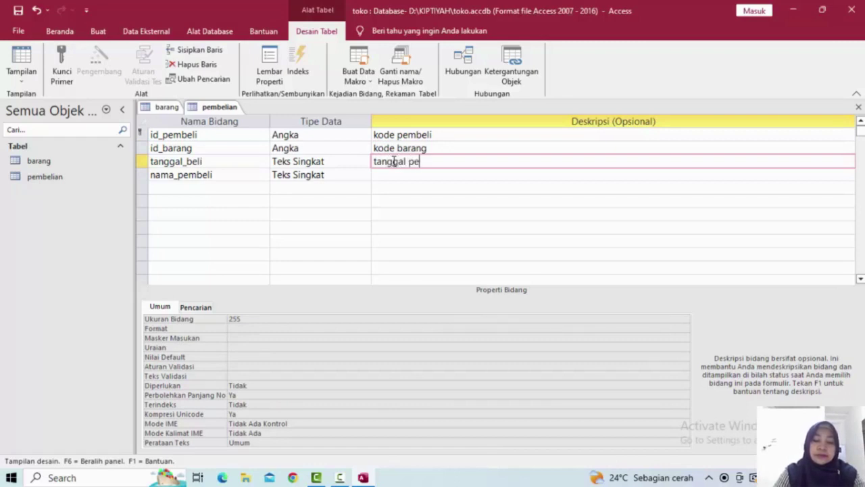
{"action": "type", "text": "mbelian"}
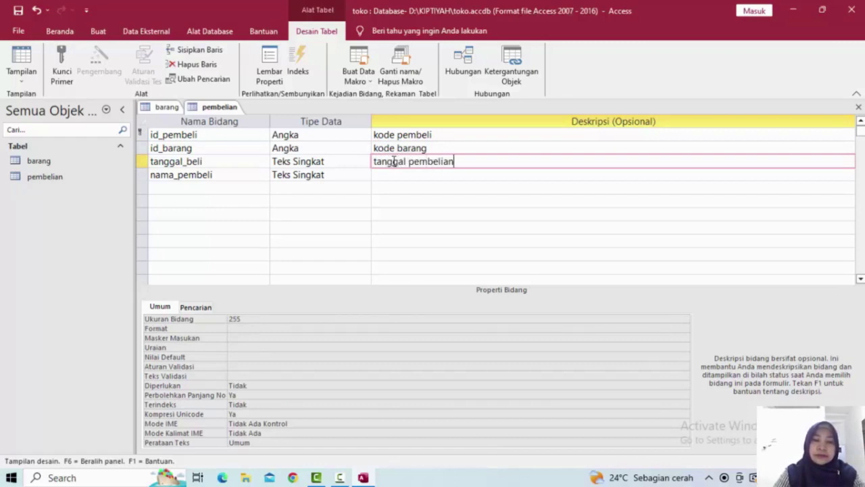
- Enter the description "nama pembeli" for the nama_pembeli field
{"action": "left_click", "coordinate": [383, 174]}
{"action": "type", "text": "nama "}
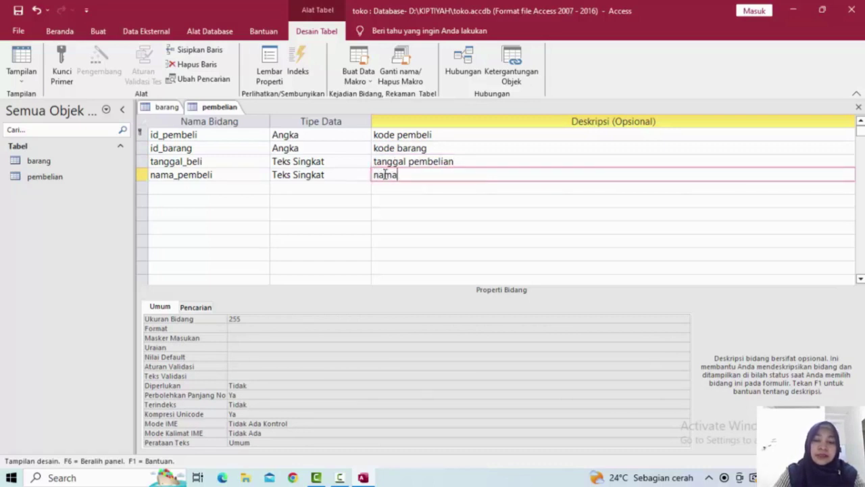
{"action": "type", "text": "pembeli"}
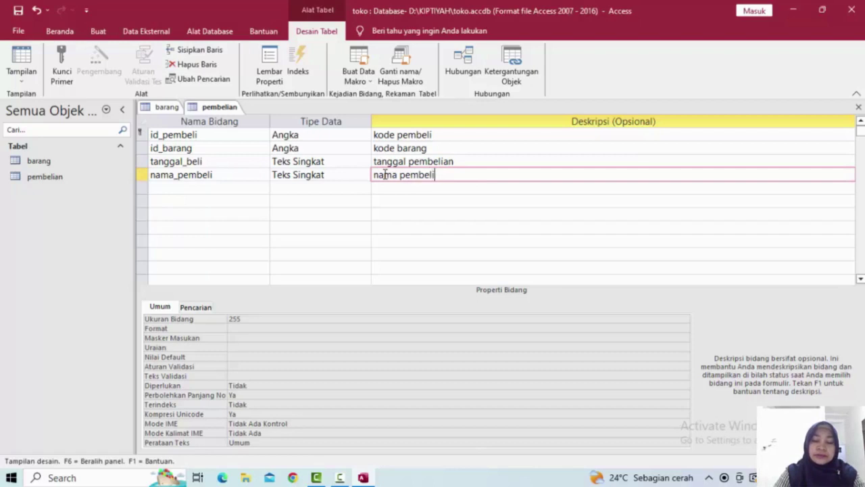
{"action": "type", "text": "nt"}
{"action": "key", "text": "BackSpace"}
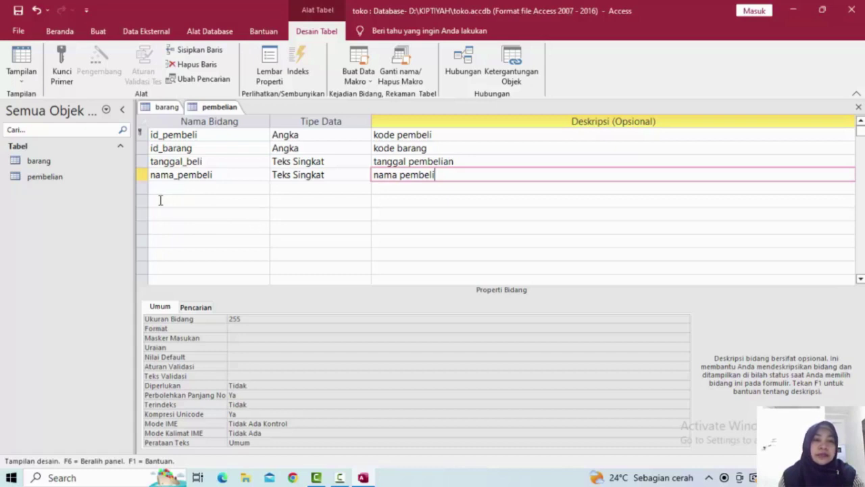
- Create a new table, switch it to design view and save it under the name pelanggan
{"action": "left_click", "coordinate": [99, 32]}
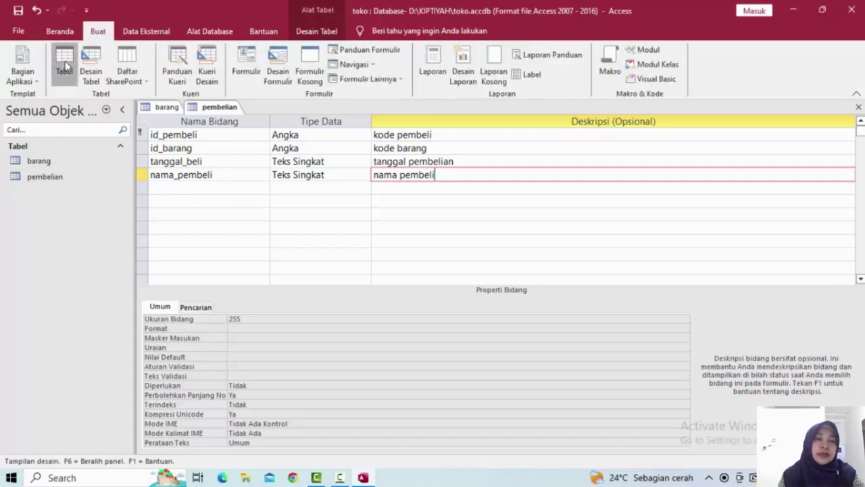
{"action": "left_click", "coordinate": [65, 60]}
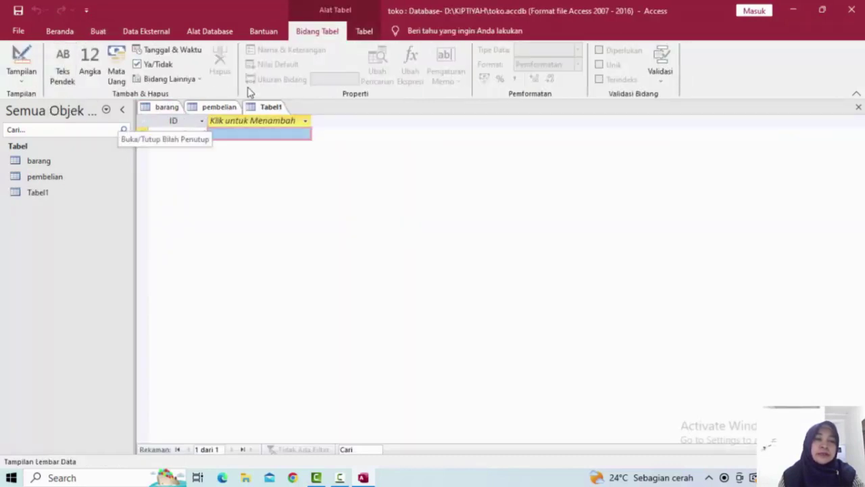
{"action": "right_click", "coordinate": [268, 112]}
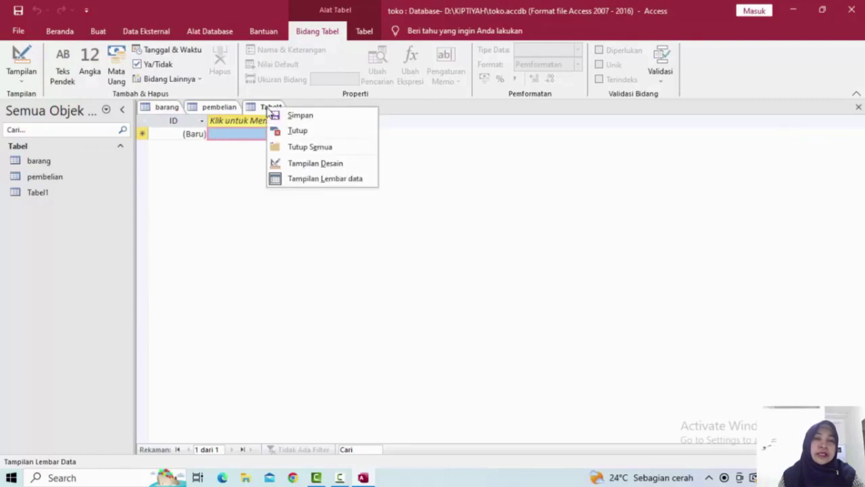
{"action": "left_click", "coordinate": [297, 168]}
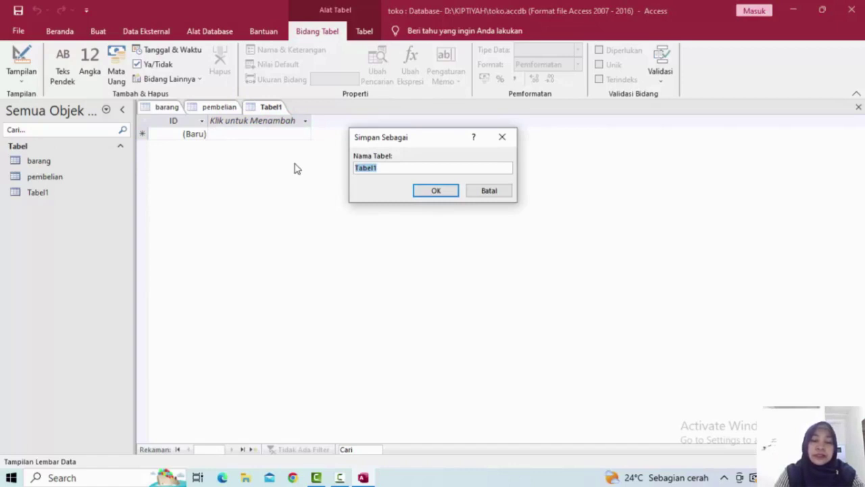
{"action": "type", "text": "pelanggan"}
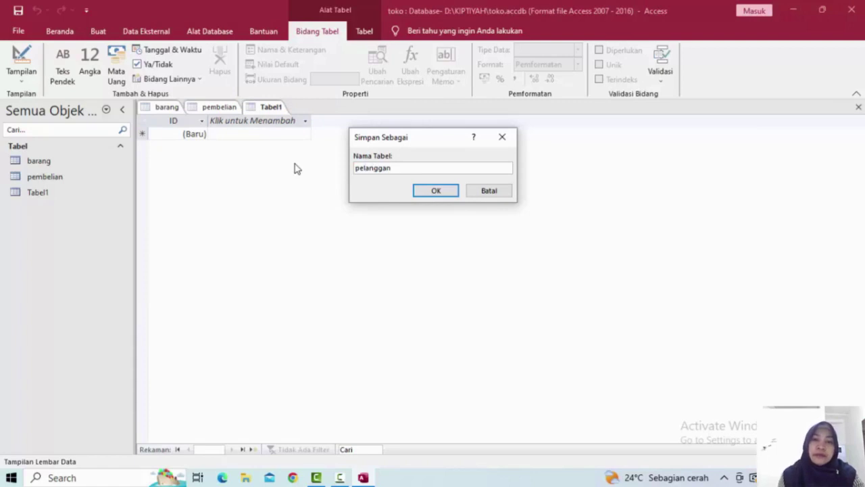
{"action": "left_click", "coordinate": [436, 191]}
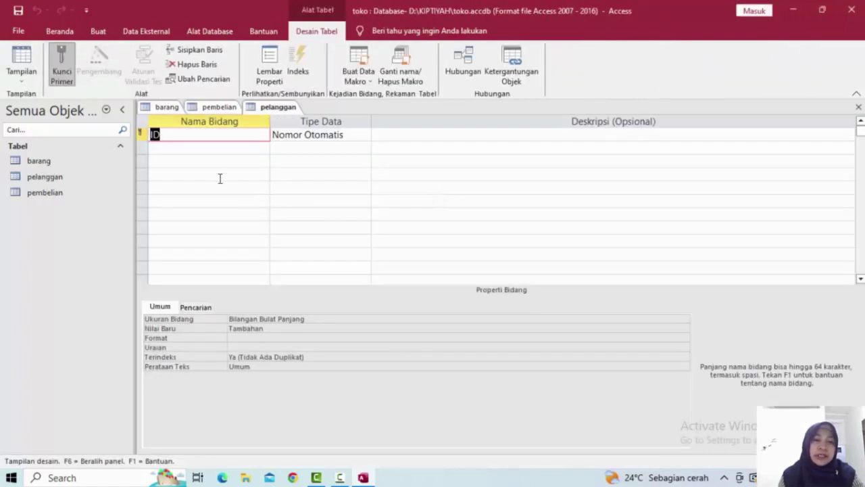
- Rename the default ID field of the pelanggan table as id_pelanggan
{"action": "left_click", "coordinate": [174, 137]}
{"action": "key", "text": "BackSpace"}
{"action": "key", "text": "BackSpace"}
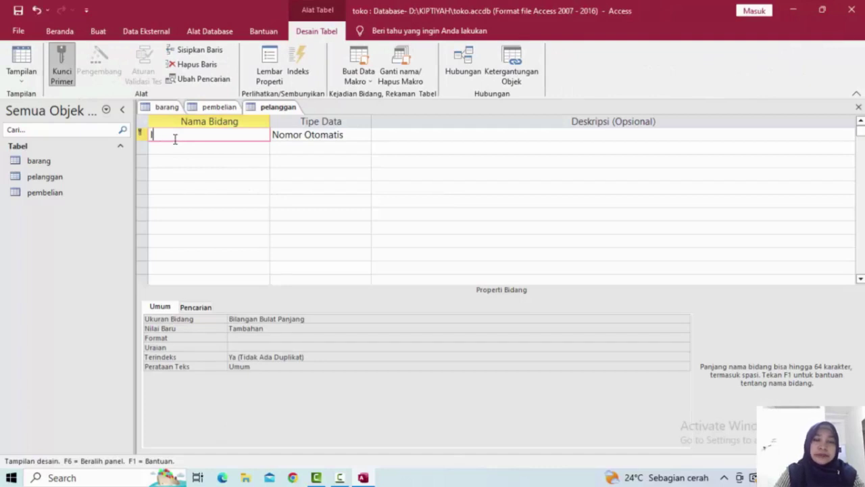
{"action": "type", "text": "id_pelan"}
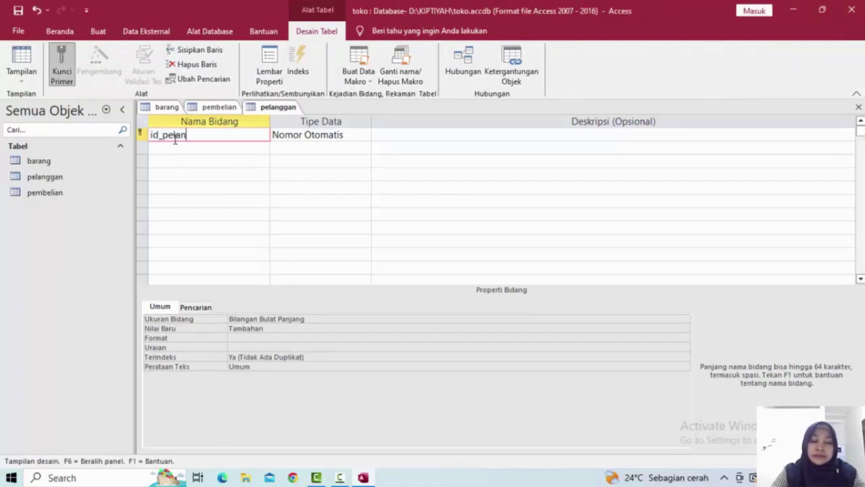
{"action": "type", "text": "ggan"}
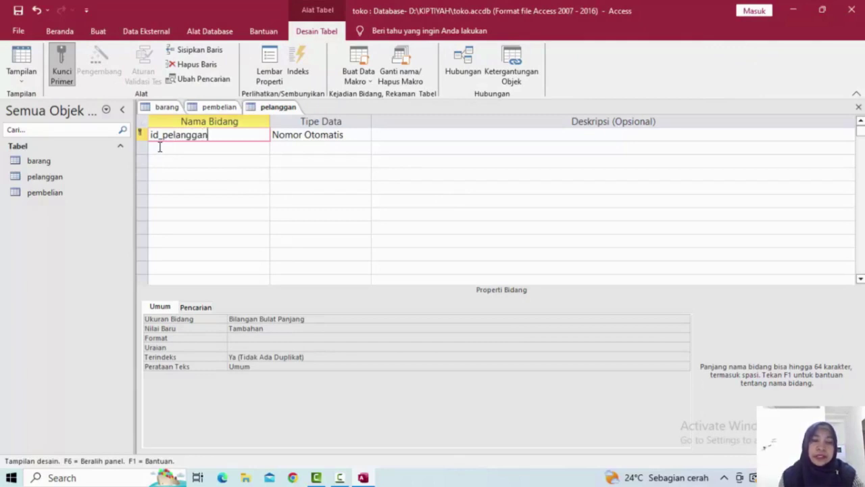
- Add a second field named nama_pelanggan below id_pelanggan
{"action": "left_click", "coordinate": [182, 152]}
{"action": "type", "text": "n"}
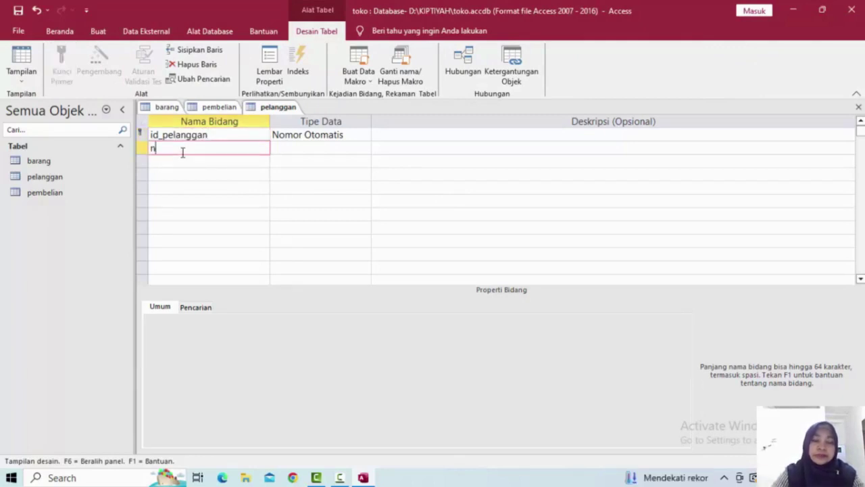
{"action": "type", "text": "ama_pelannga"}
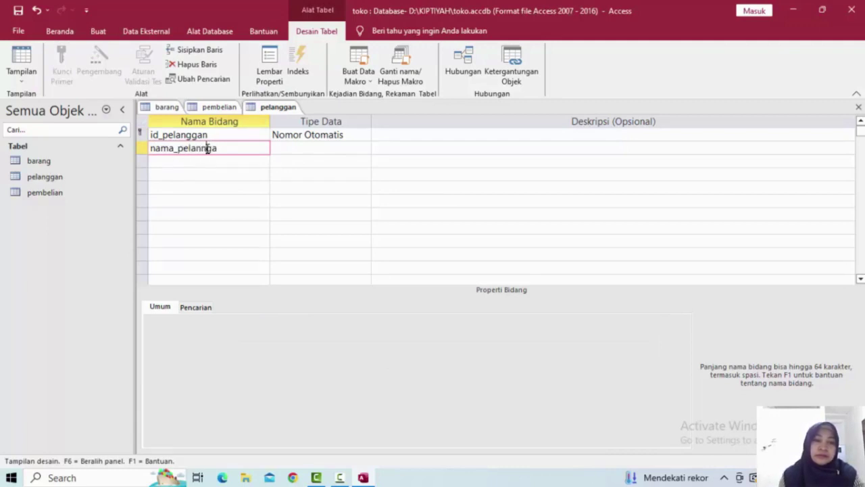
{"action": "left_click", "coordinate": [208, 148]}
{"action": "key", "text": "BackSpace"}
{"action": "type", "text": "ga"}
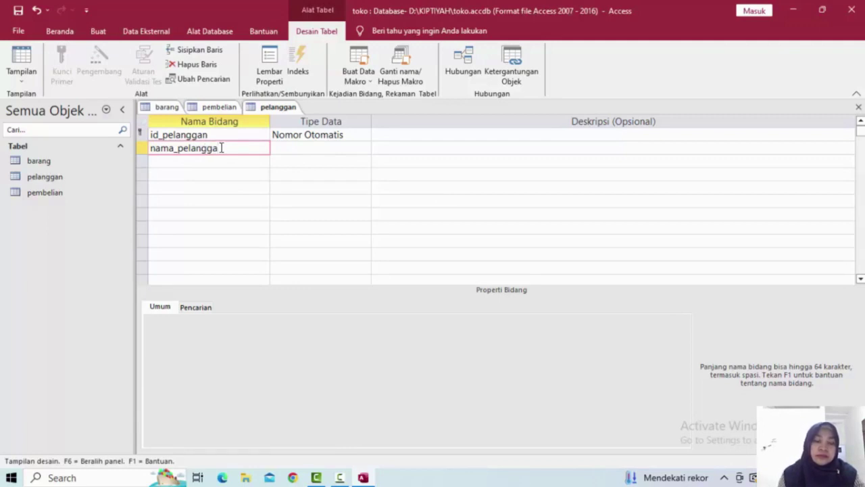
{"action": "type", "text": "n"}
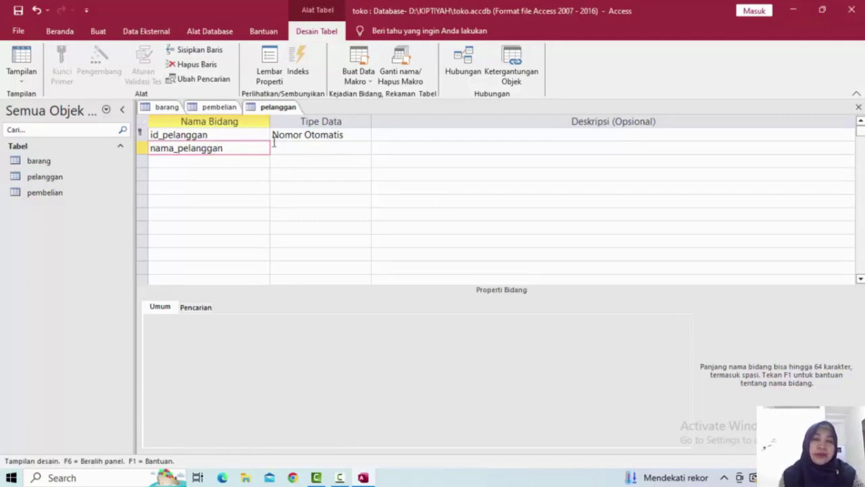
- Set the data type of the id_pelanggan field to Angka
{"action": "left_click", "coordinate": [346, 134]}
{"action": "left_click", "coordinate": [364, 134]}
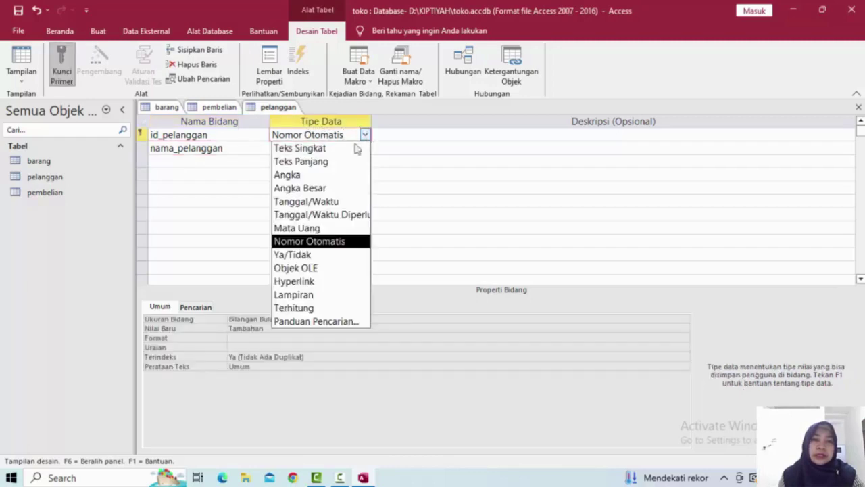
{"action": "left_click", "coordinate": [310, 175]}
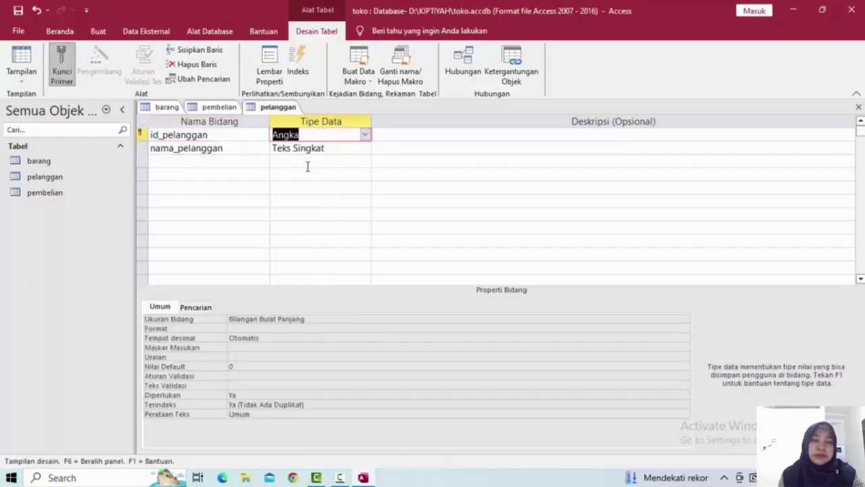
- Enter the descriptions "kode pelanggan" for id_pelanggan and "nama pelanggan" for nama_pelanggan
{"action": "left_click", "coordinate": [389, 133]}
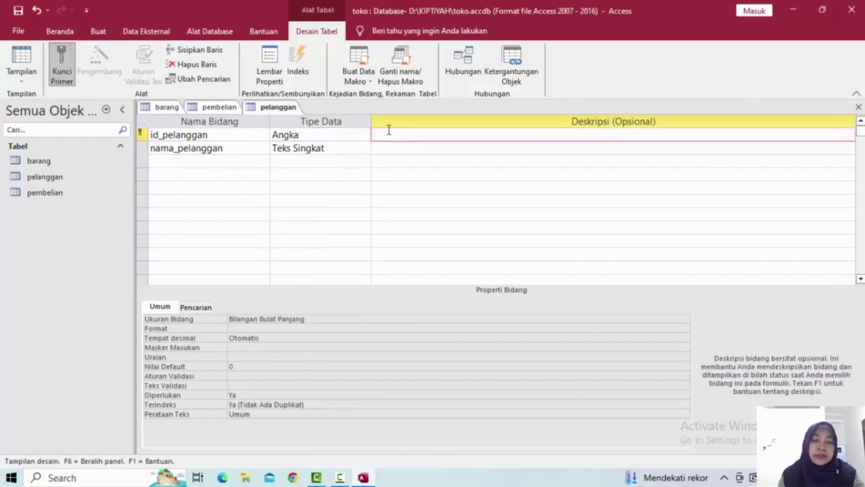
{"action": "type", "text": "kode pelannga"}
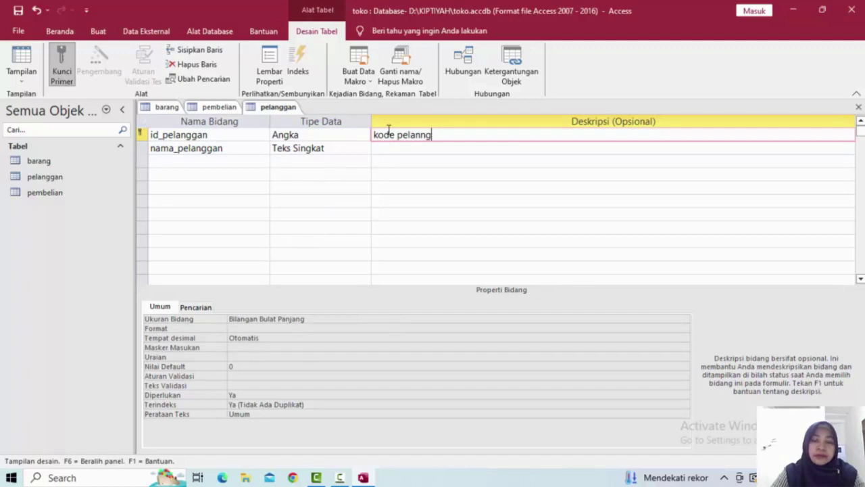
{"action": "key", "text": "BackSpace"}
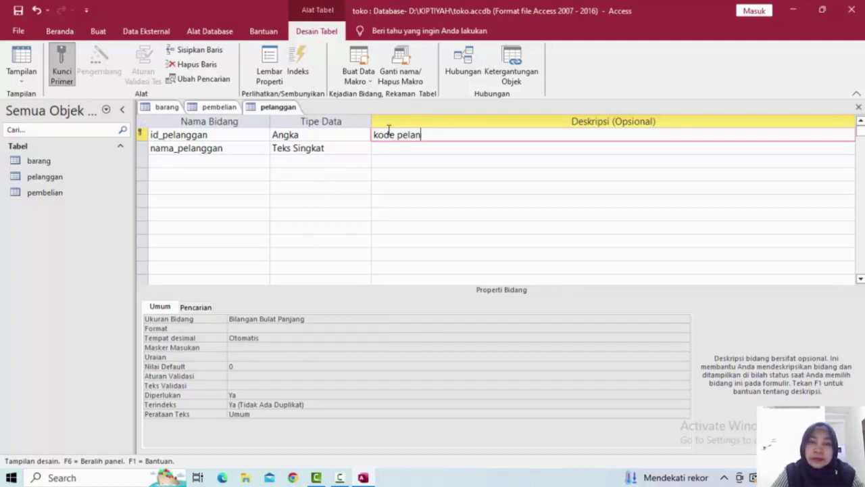
{"action": "type", "text": "ggan"}
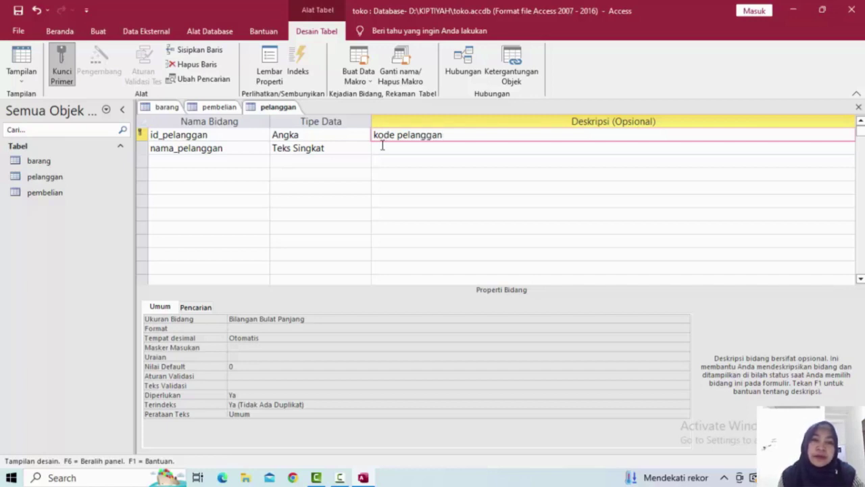
{"action": "left_click", "coordinate": [382, 146]}
{"action": "type", "text": "nama pelanggan"}
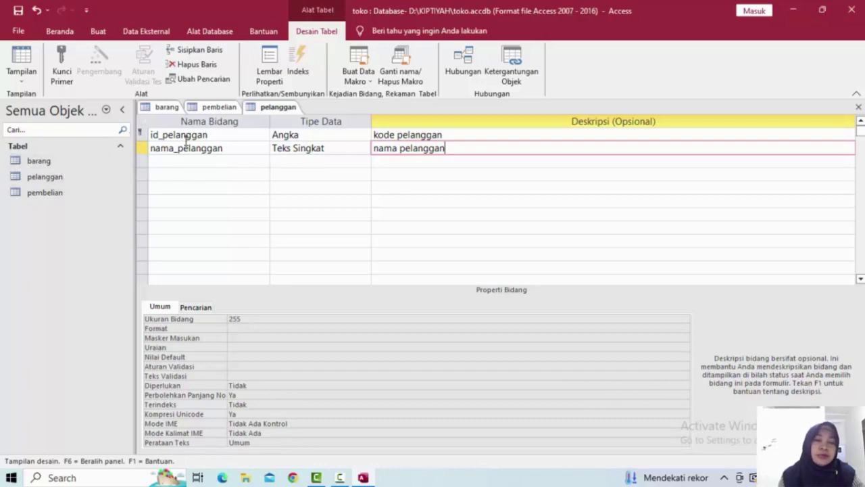
- Review the field designs of the barang, pembelian and pelanggan tables one after another
{"action": "left_click", "coordinate": [49, 164]}
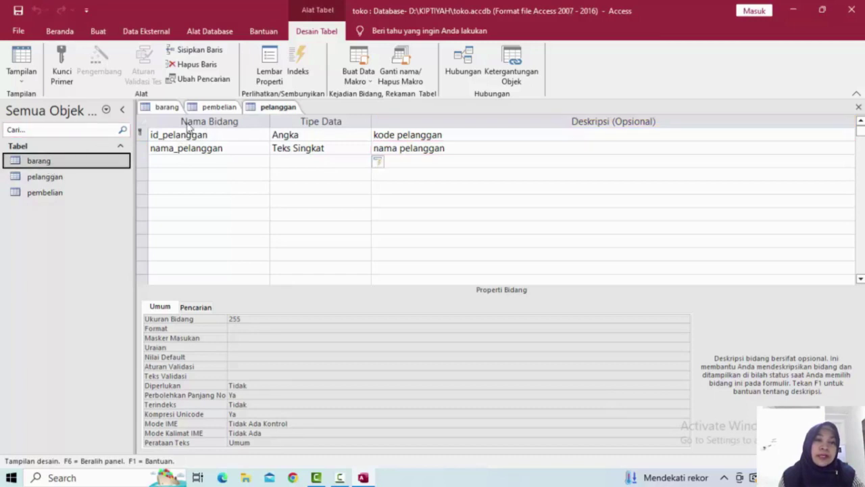
{"action": "left_click", "coordinate": [162, 108]}
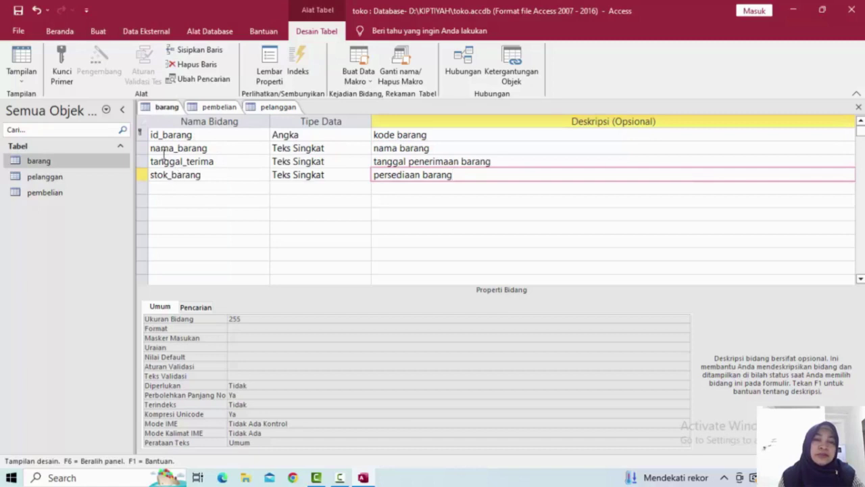
{"action": "left_click", "coordinate": [44, 195]}
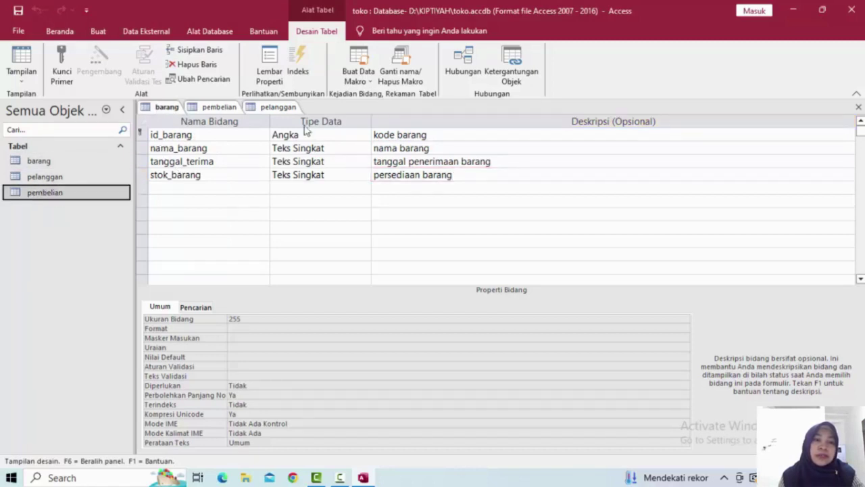
{"action": "left_click", "coordinate": [211, 107]}
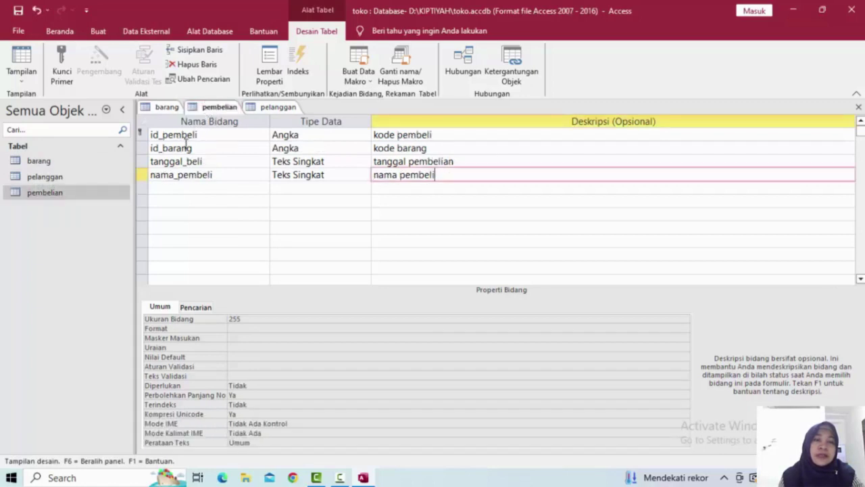
{"action": "left_click", "coordinate": [47, 180]}
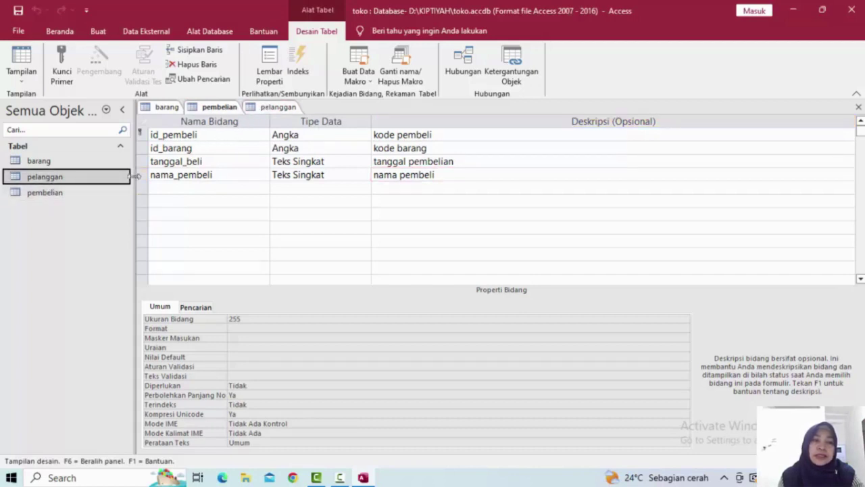
{"action": "left_click", "coordinate": [273, 106]}
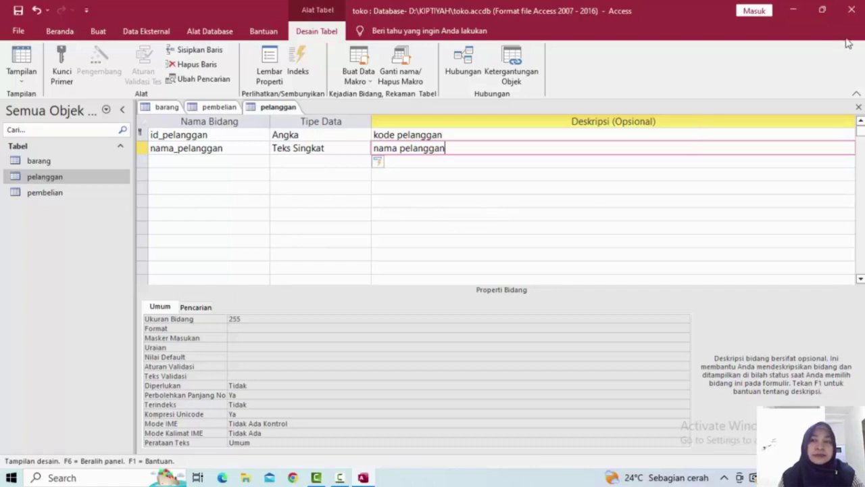
{"action": "left_click", "coordinate": [369, 479]}
{"action": "left_click", "coordinate": [343, 479]}
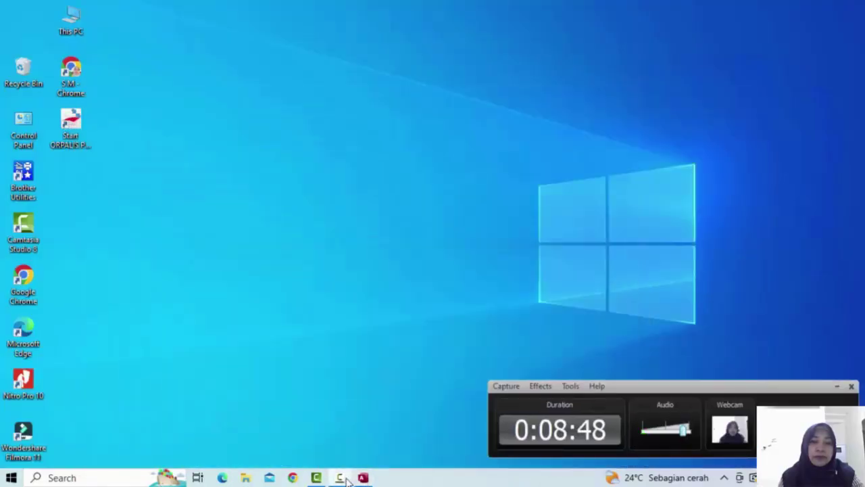